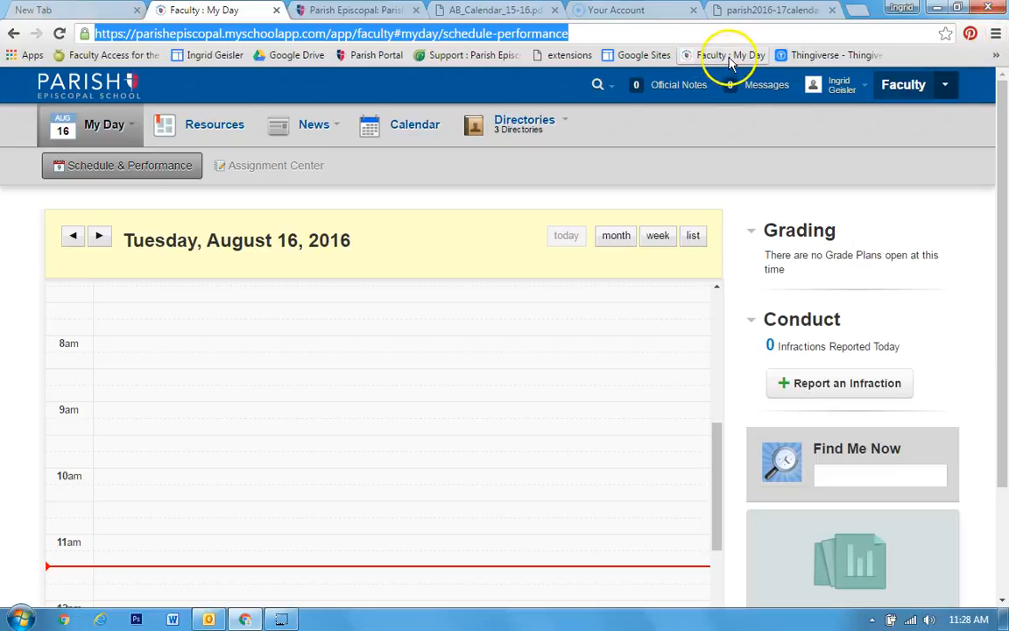
pyautogui.click(998, 35)
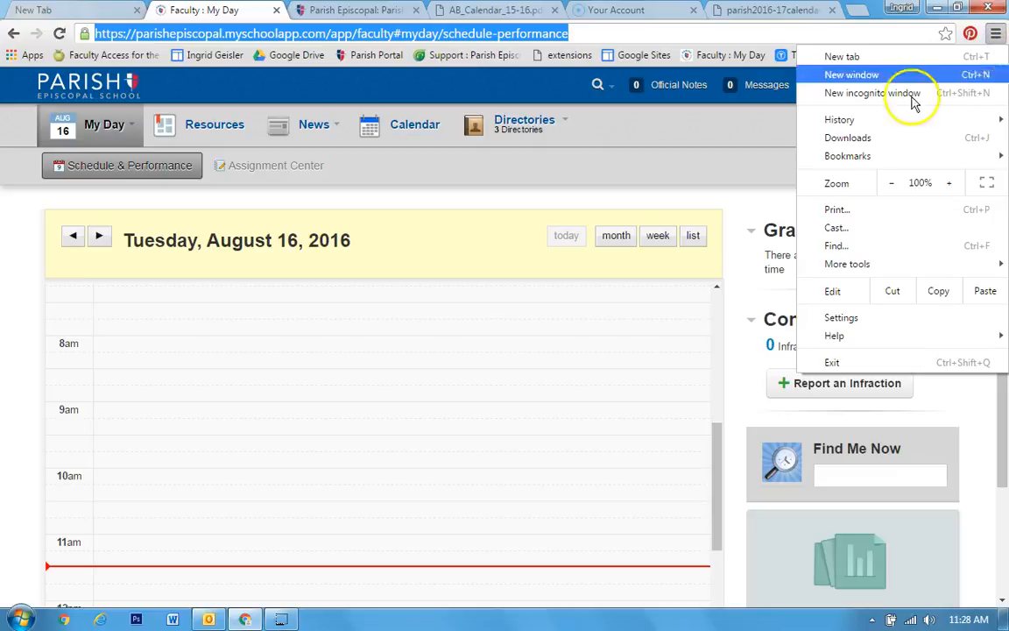
pyautogui.moveTo(828, 164)
pyautogui.click(732, 160)
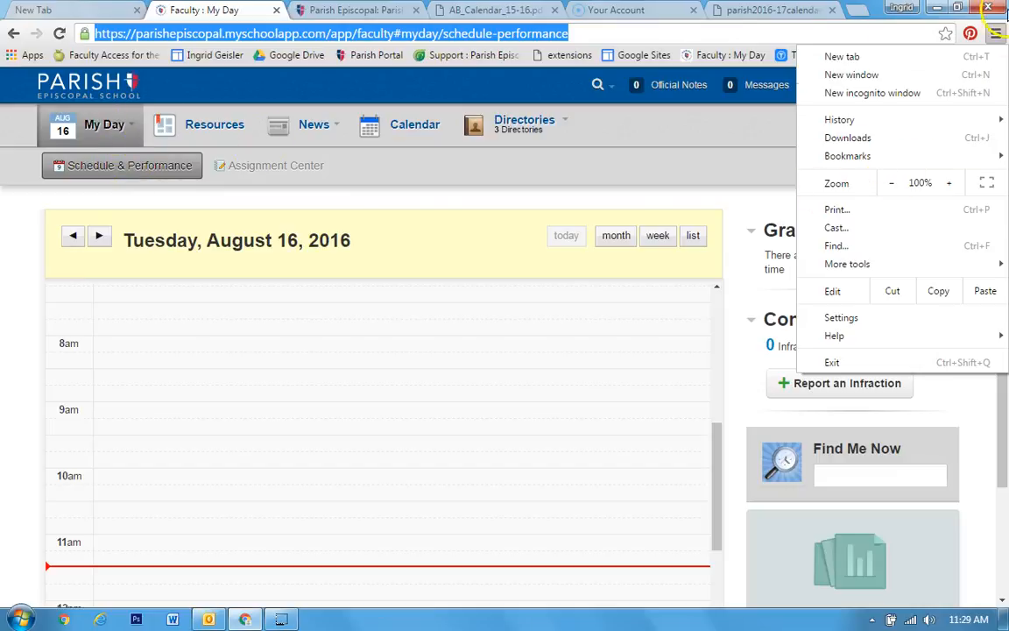
pyautogui.click(495, 162)
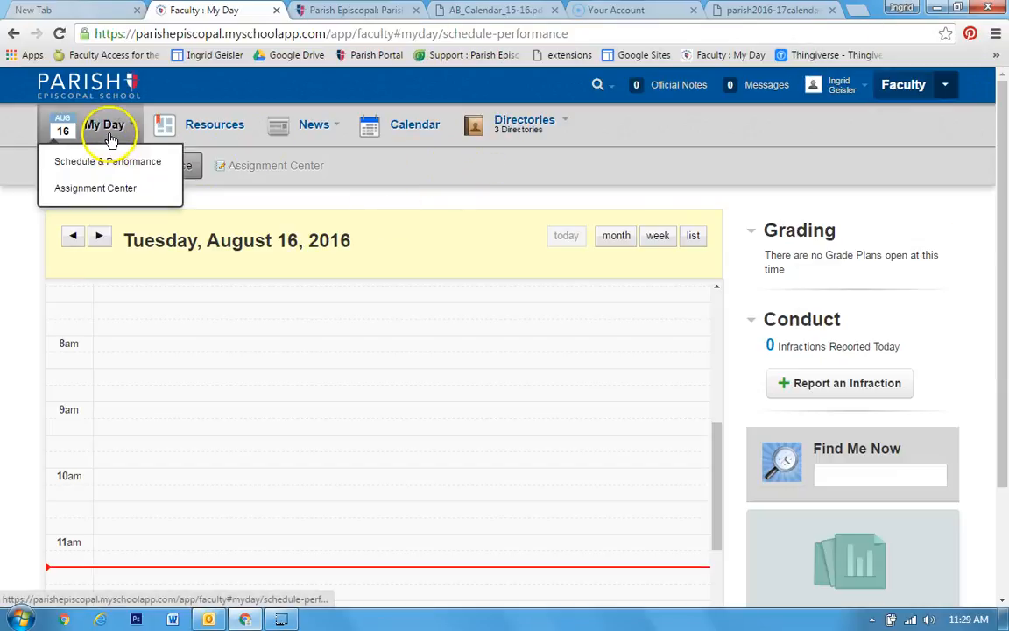
pyautogui.scroll(-4, 295, 350)
pyautogui.scroll(2, 295, 356)
pyautogui.scroll(2, 263, 350)
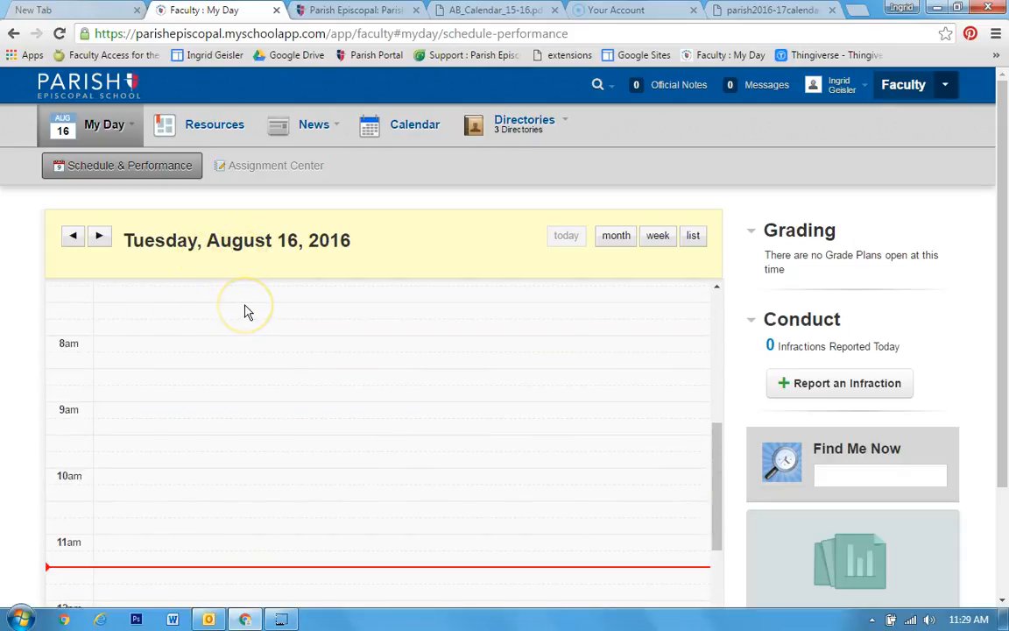
pyautogui.moveTo(331, 118)
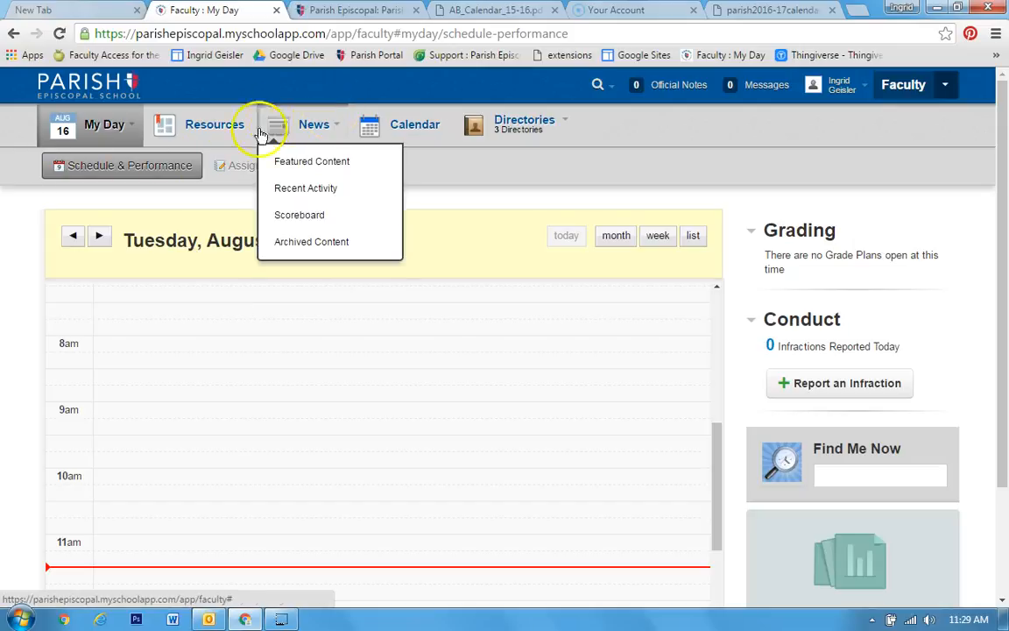
# Show all groups from the Group Finder on the Resources page and choose a different school year for my academic groups.
pyautogui.click(209, 128)
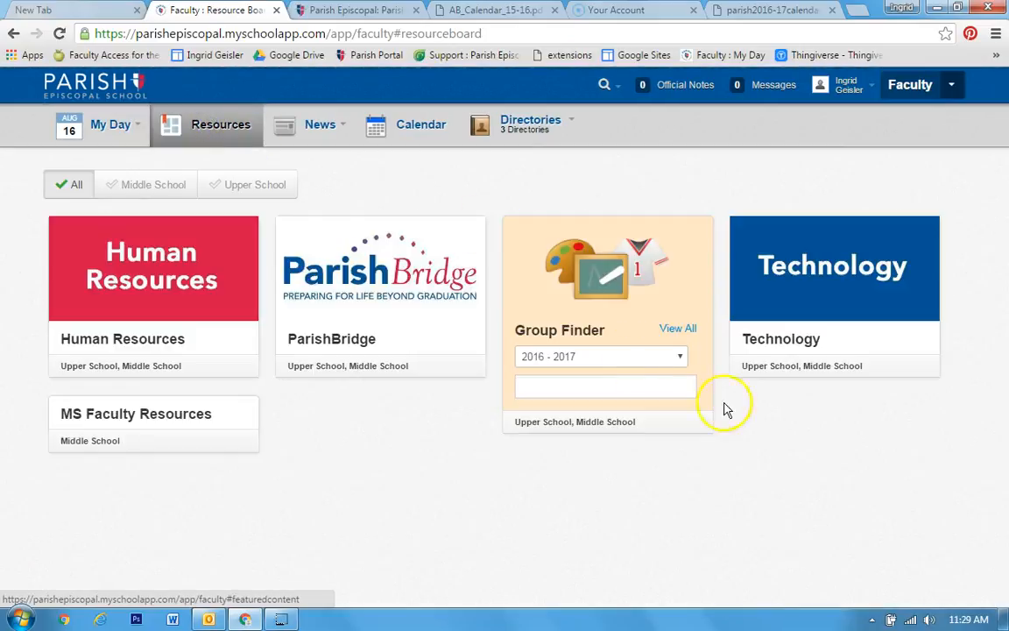
pyautogui.click(686, 328)
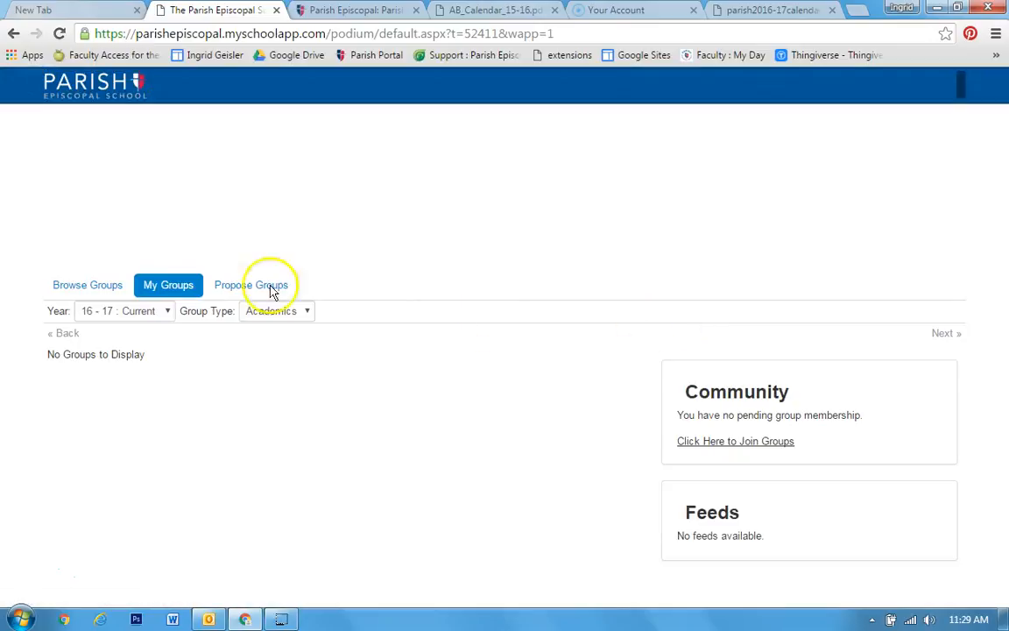
pyautogui.click(145, 209)
pyautogui.click(121, 280)
# Open the Ceramics I - A1T1 class from the group list and enter edit mode for its bulletin board.
pyautogui.scroll(-6, 203, 293)
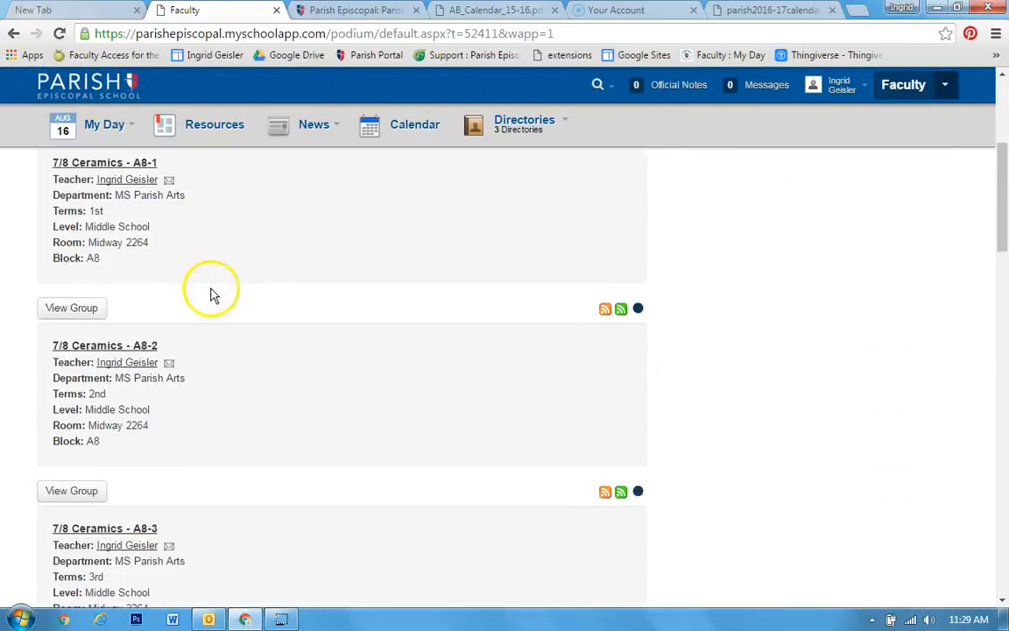
pyautogui.scroll(-7, 210, 294)
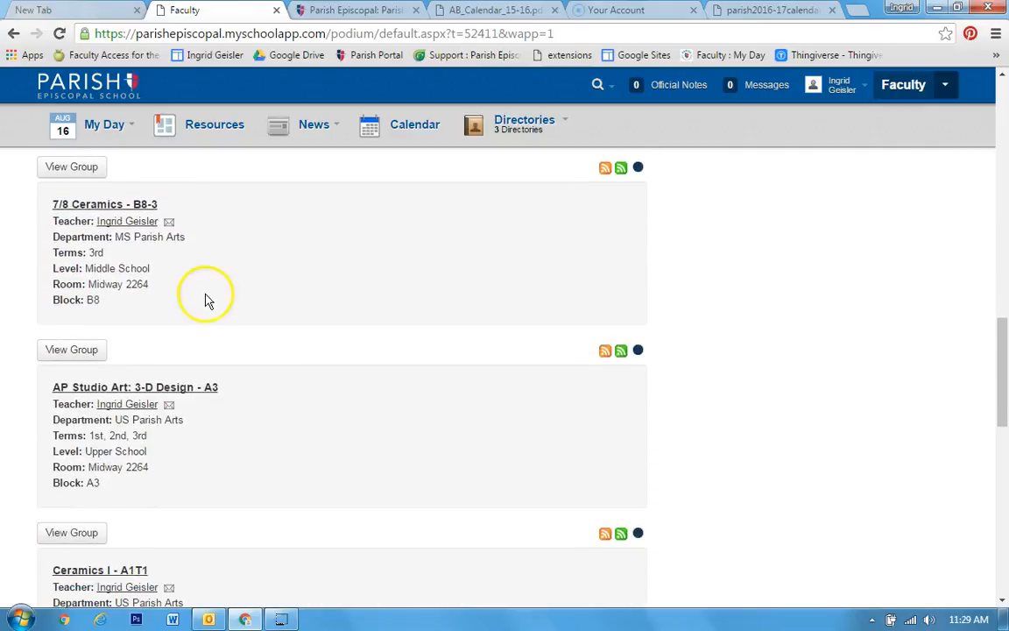
pyautogui.scroll(-2, 200, 315)
pyautogui.click(107, 416)
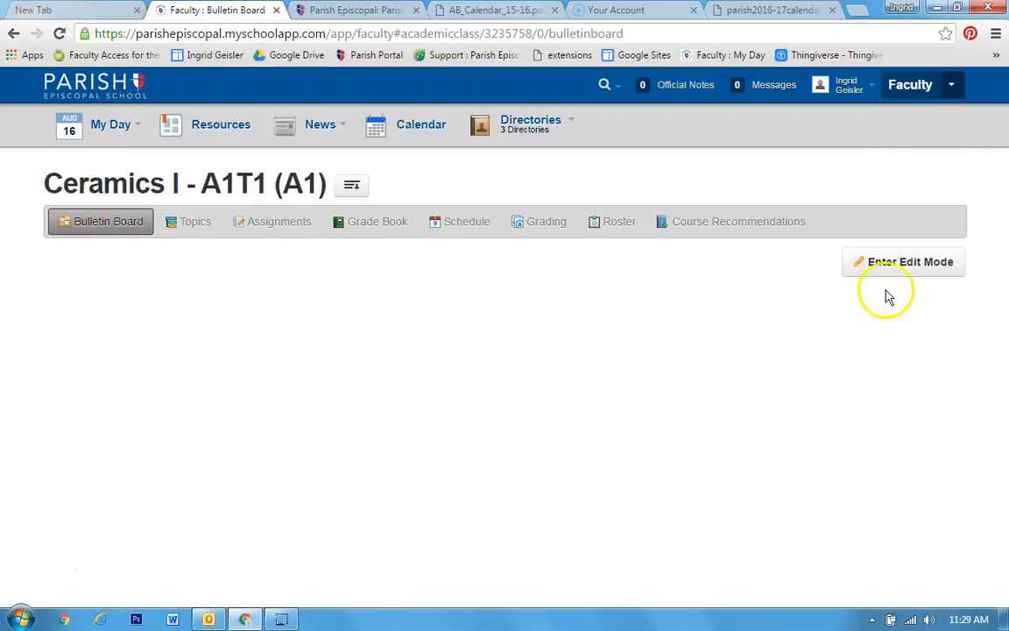
pyautogui.click(907, 265)
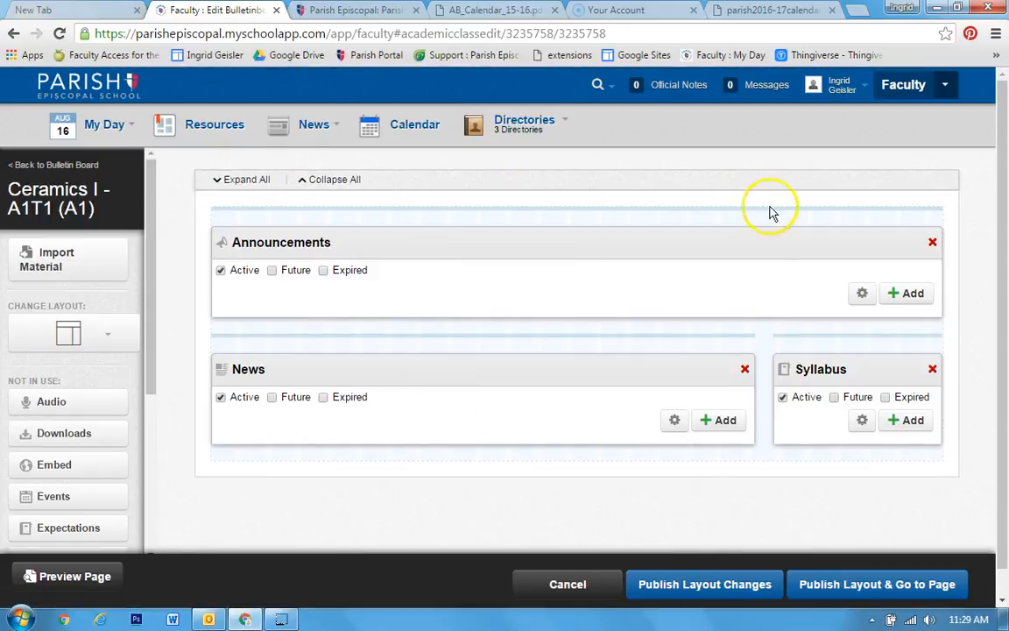
# Change the bulletin board layout to a full-width top row above a narrow left column and a wide right column.
pyautogui.scroll(-1, 722, 241)
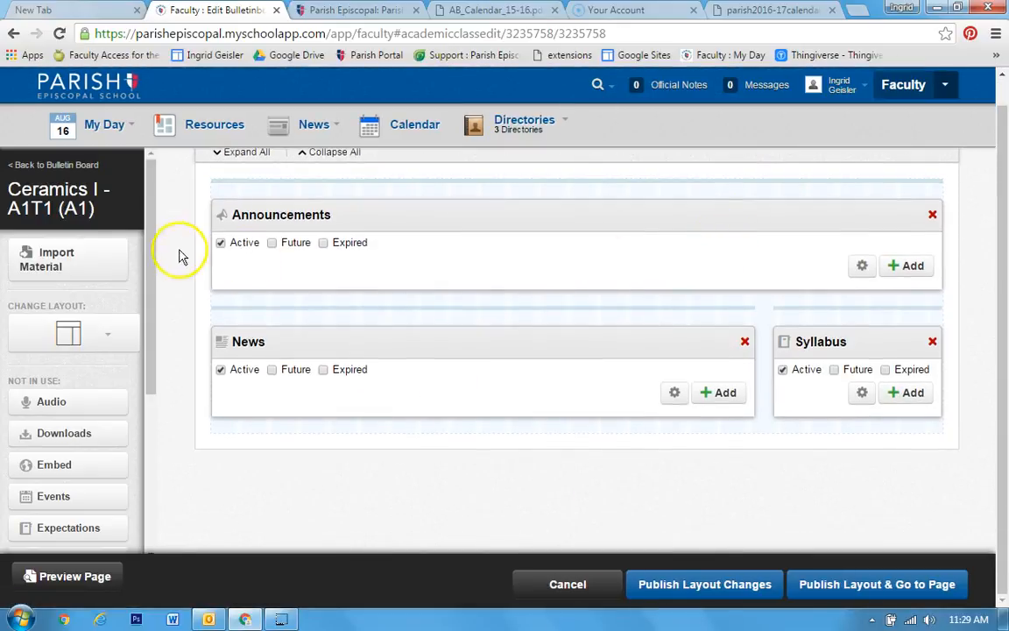
pyautogui.moveTo(151, 248); pyautogui.dragTo(141, 292)
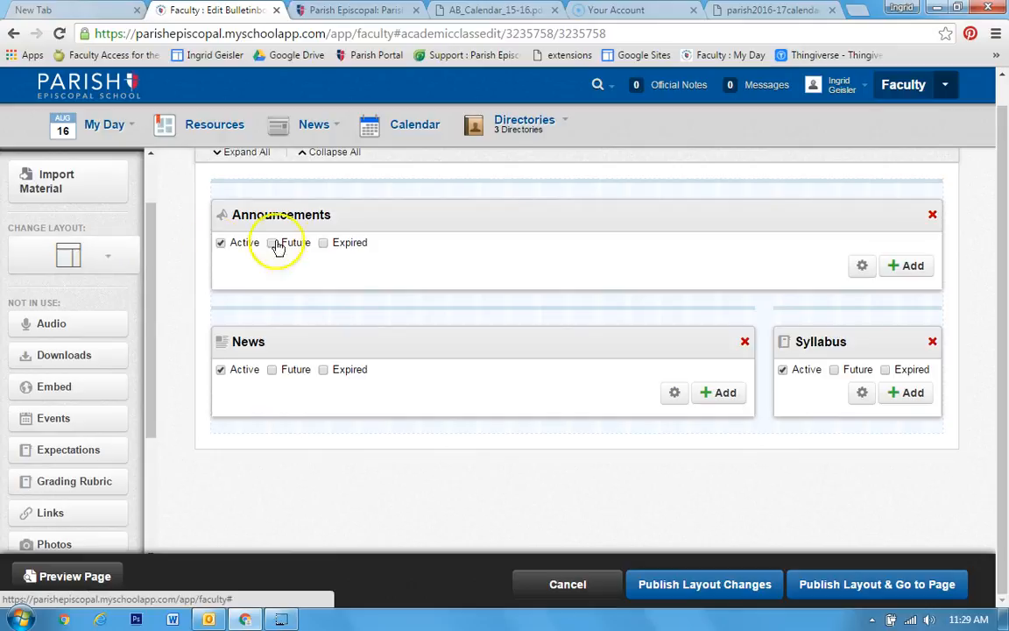
pyautogui.scroll(1, 315, 239)
pyautogui.click(112, 255)
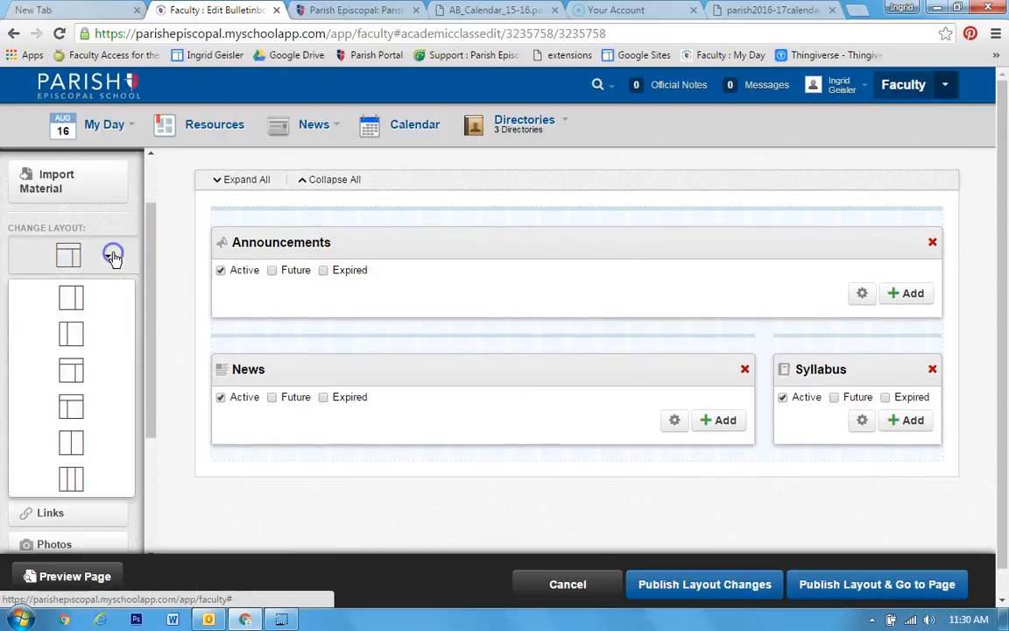
pyautogui.click(80, 402)
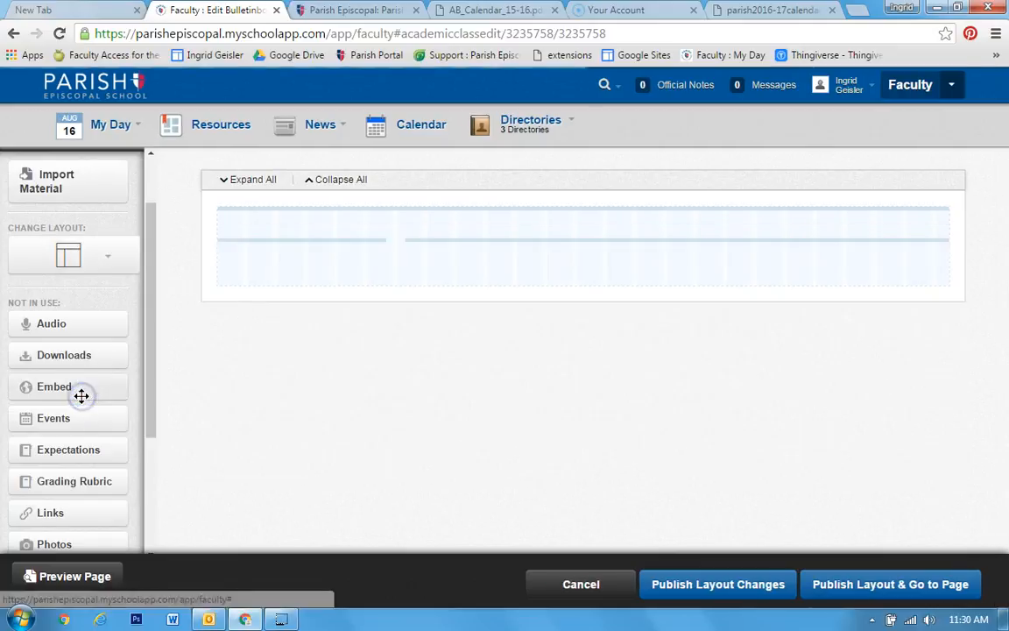
# Examine the content blocks in the new layout and the unused content types and elements available for the bulletin board.
pyautogui.scroll(-3, 331, 288)
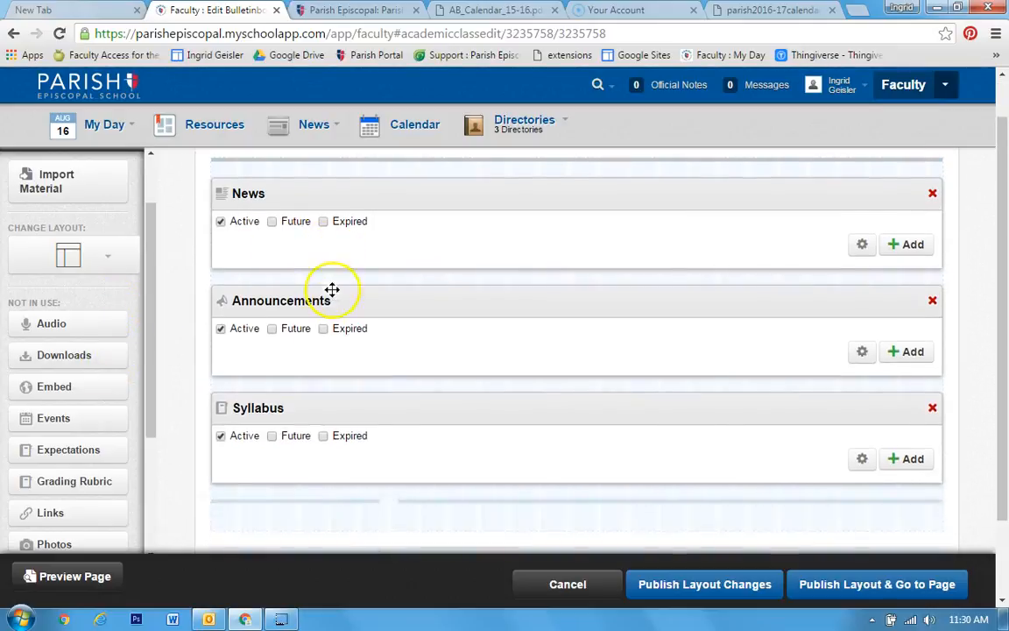
pyautogui.scroll(3, 394, 253)
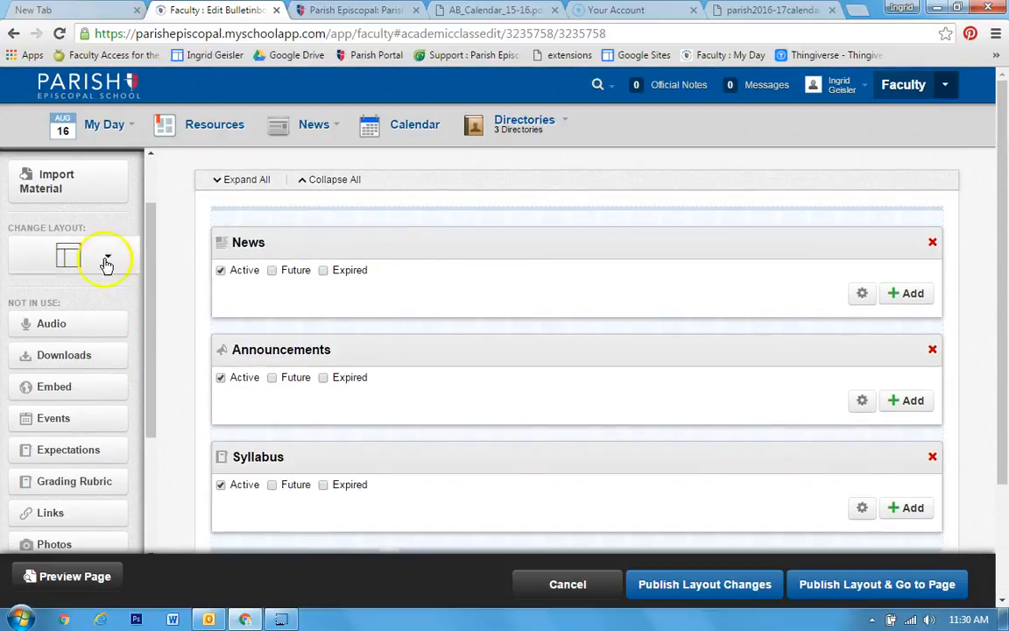
pyautogui.scroll(-3, 35, 456)
pyautogui.scroll(4, 40, 302)
pyautogui.scroll(-3, 63, 378)
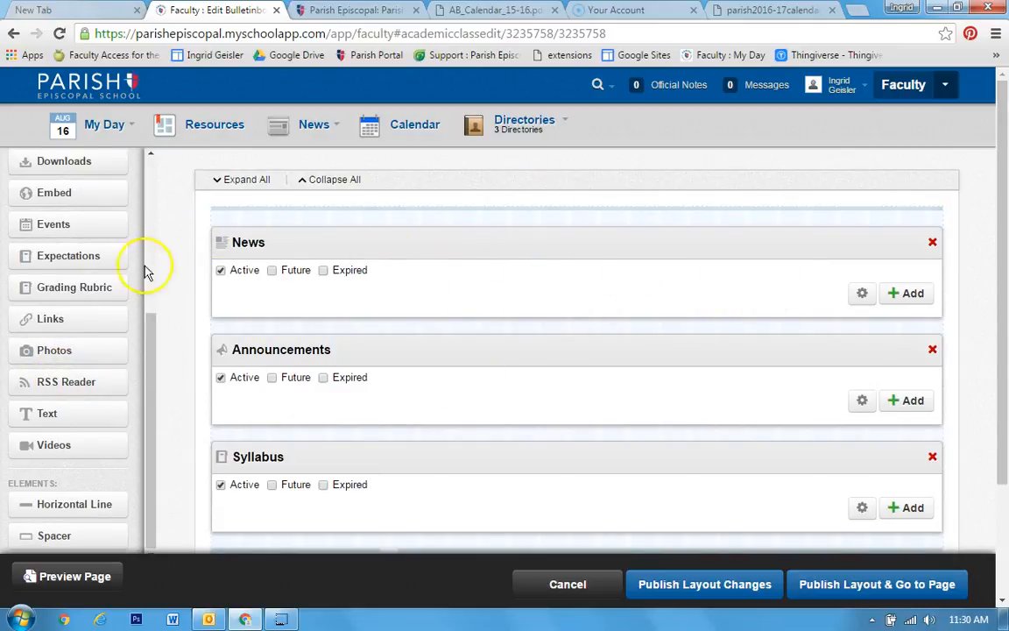
pyautogui.scroll(-3, 630, 290)
pyautogui.scroll(3, 631, 288)
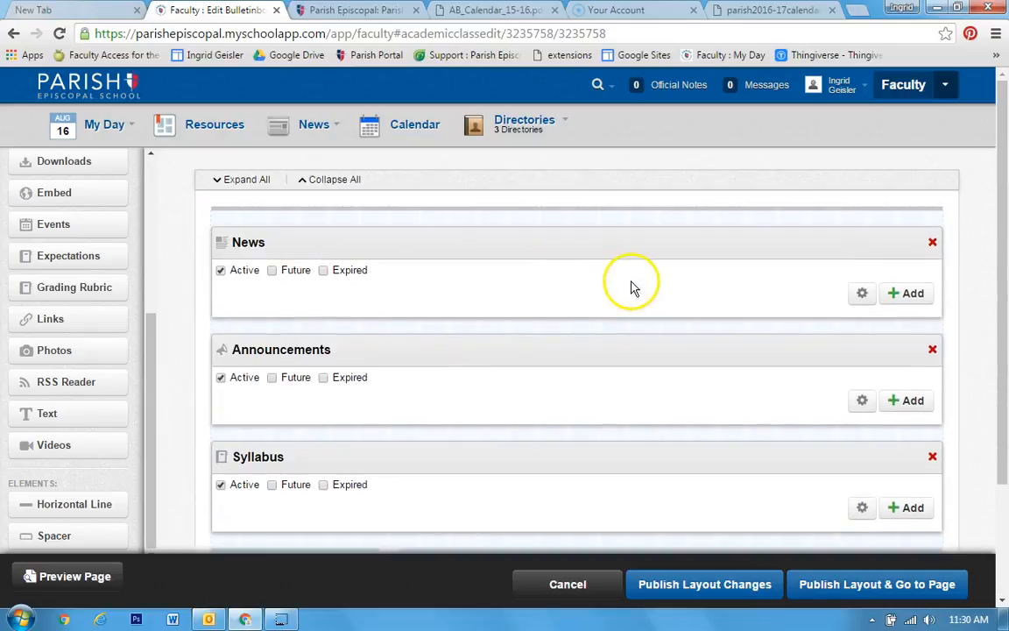
pyautogui.scroll(3, 136, 273)
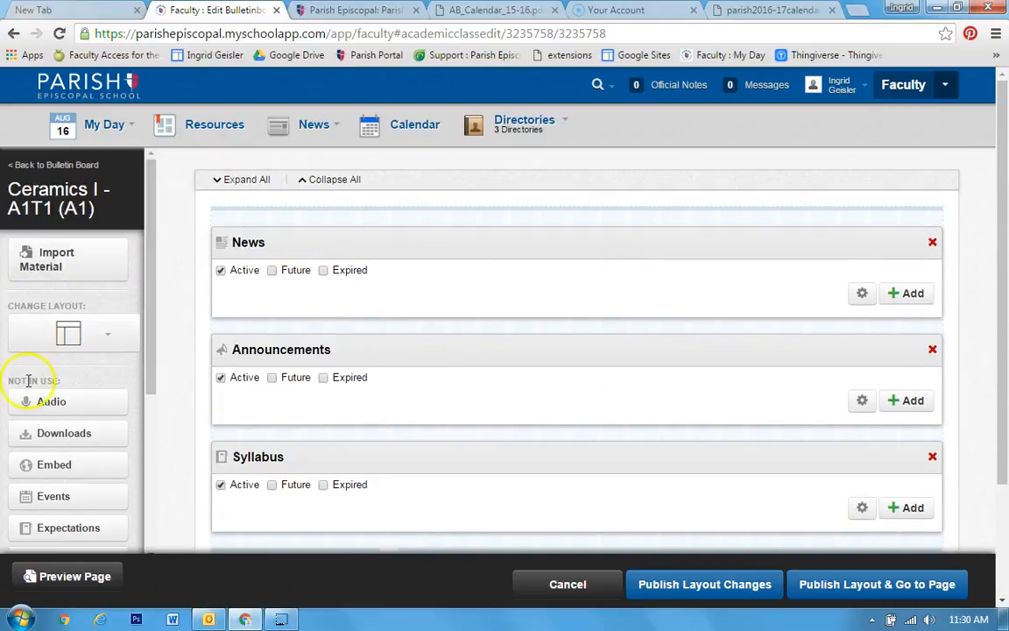
# Move the Syllabus block into the narrow left column and the Announcements block into the wide right column.
pyautogui.scroll(-3, 411, 293)
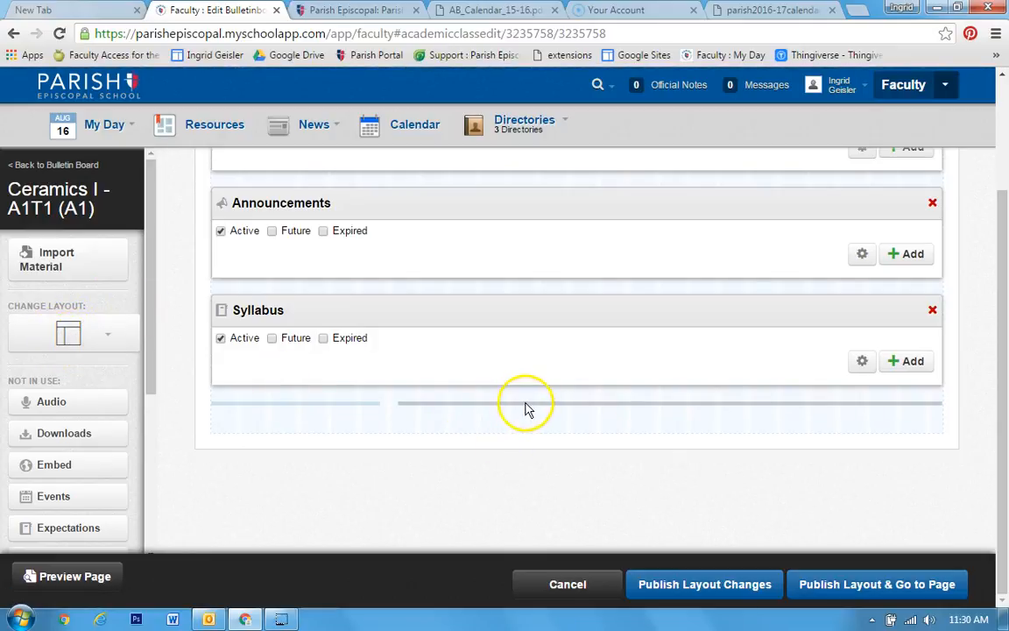
pyautogui.moveTo(554, 307); pyautogui.dragTo(313, 408)
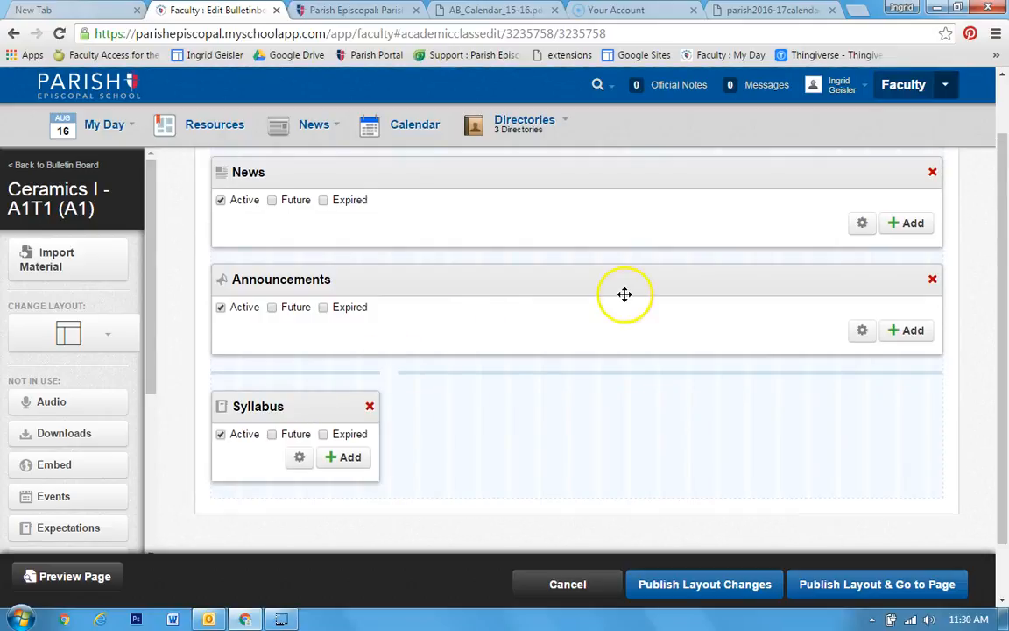
pyautogui.scroll(1, 655, 288)
pyautogui.scroll(-1, 574, 324)
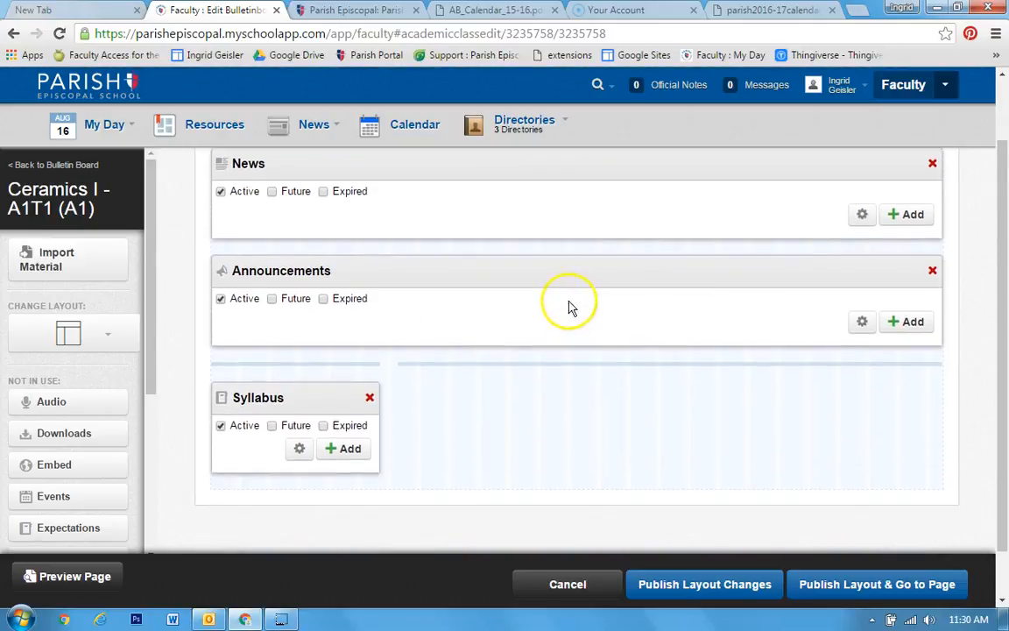
pyautogui.moveTo(538, 260); pyautogui.dragTo(766, 327)
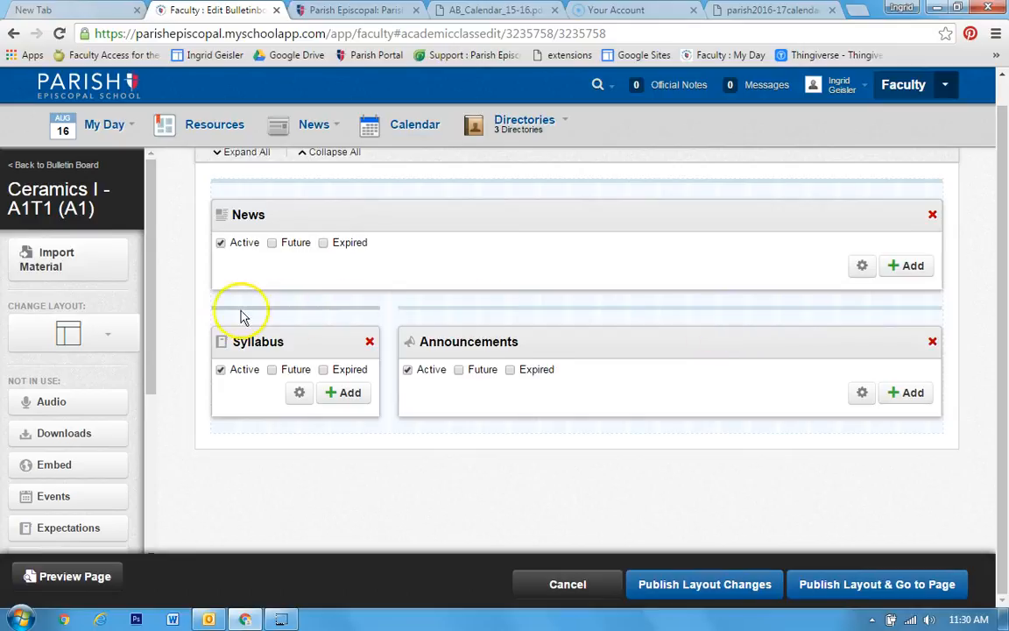
# Add an Embed block below Announcements in the wide column, and preview the bulletin board before returning to editing.
pyautogui.moveTo(151, 315); pyautogui.dragTo(140, 398)
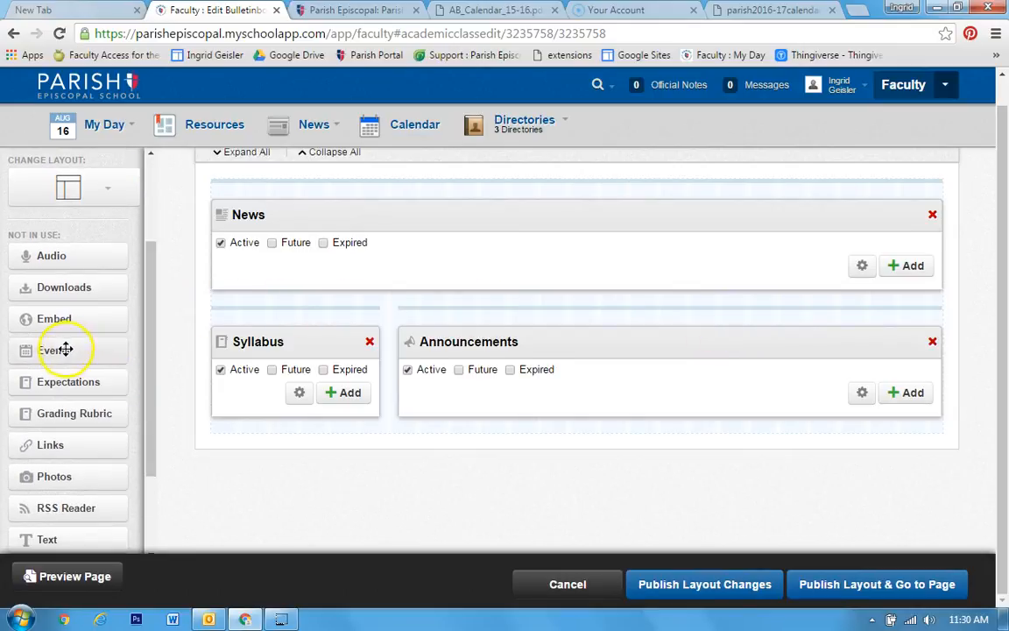
pyautogui.moveTo(63, 317); pyautogui.dragTo(673, 457)
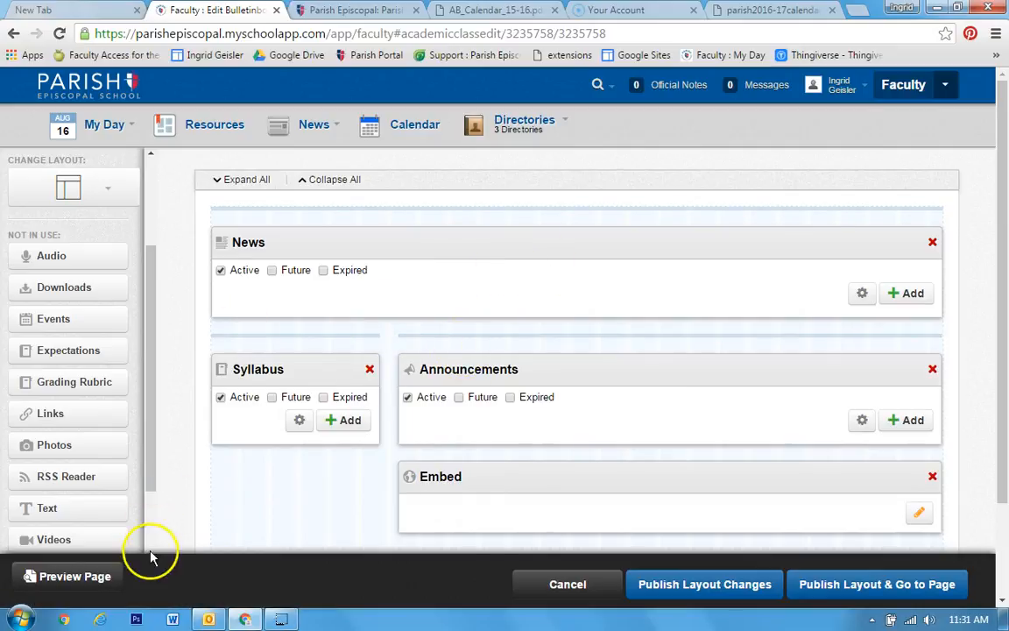
pyautogui.click(110, 581)
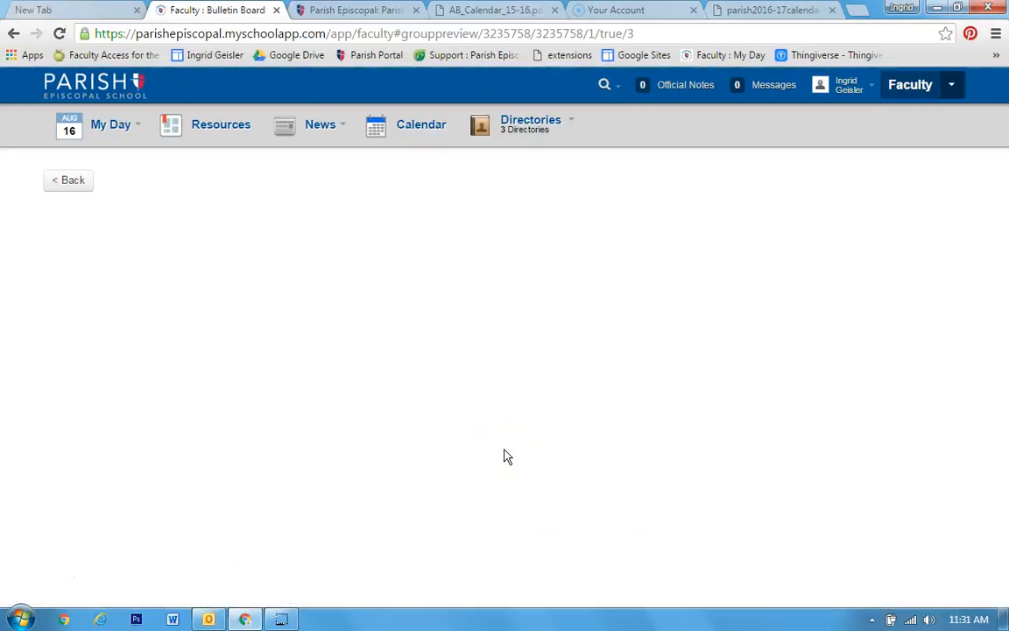
pyautogui.click(77, 184)
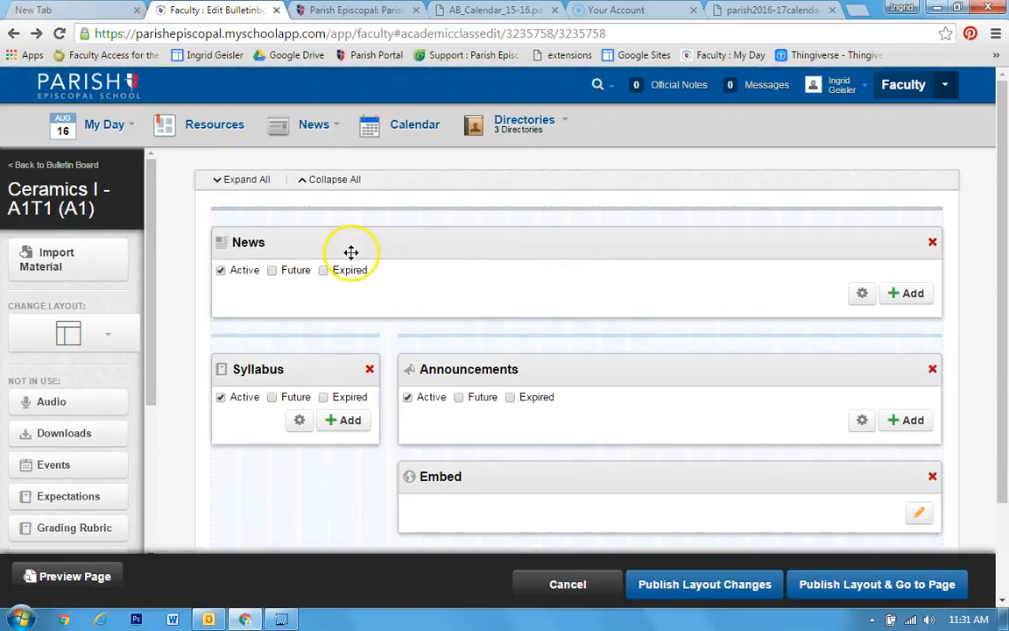
# Add and save a News item headlined "welcome" with brief description "welcome to ceramicsakjdfna j" and long description "ajksdf akj;aldfh;a lk".
pyautogui.click(912, 293)
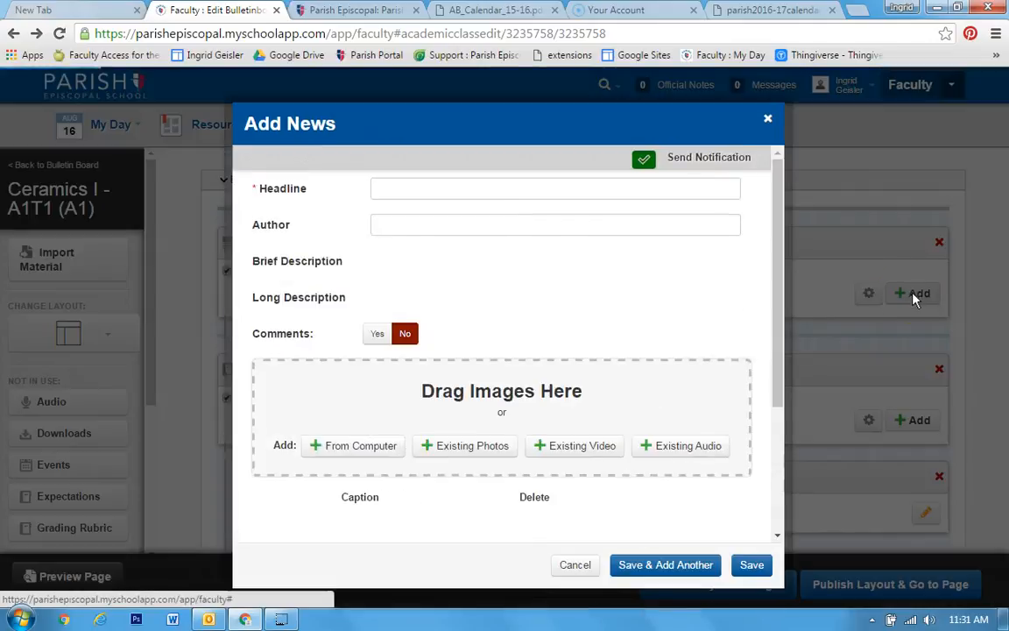
pyautogui.click(399, 188)
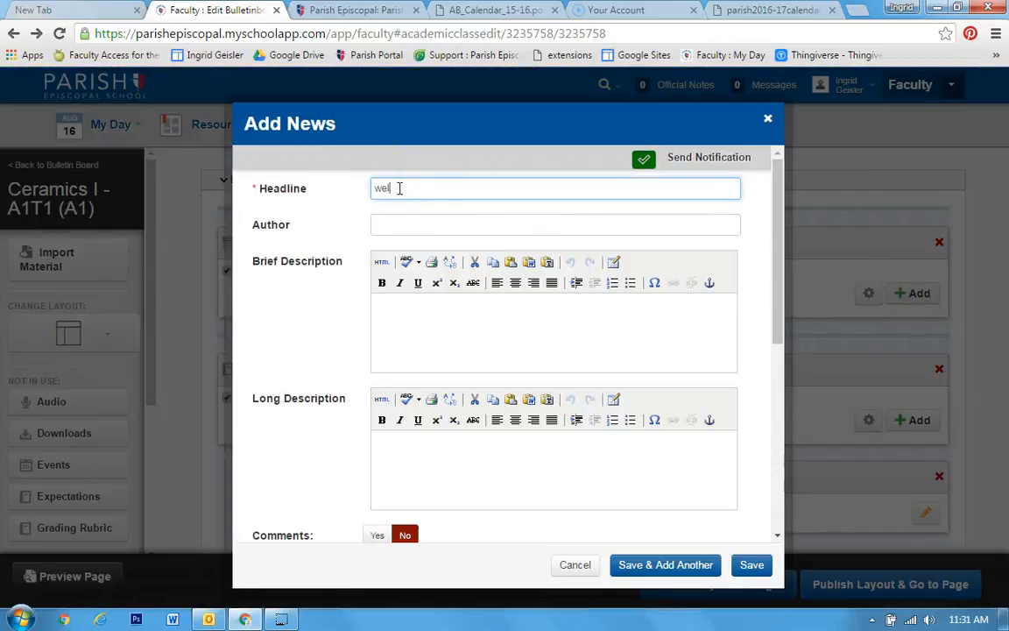
pyautogui.click(413, 324)
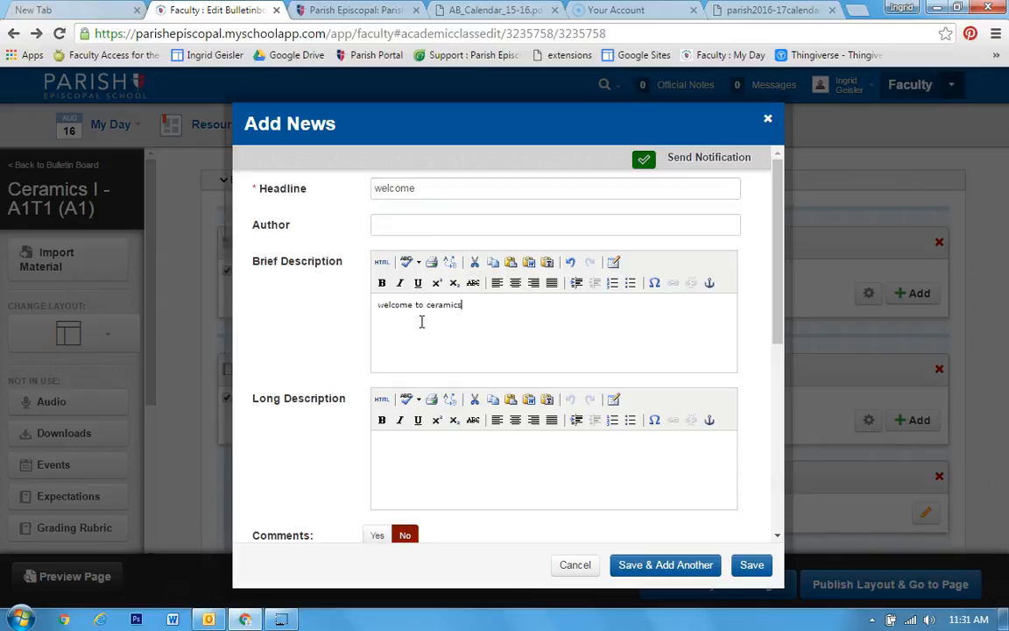
pyautogui.press('Tab')
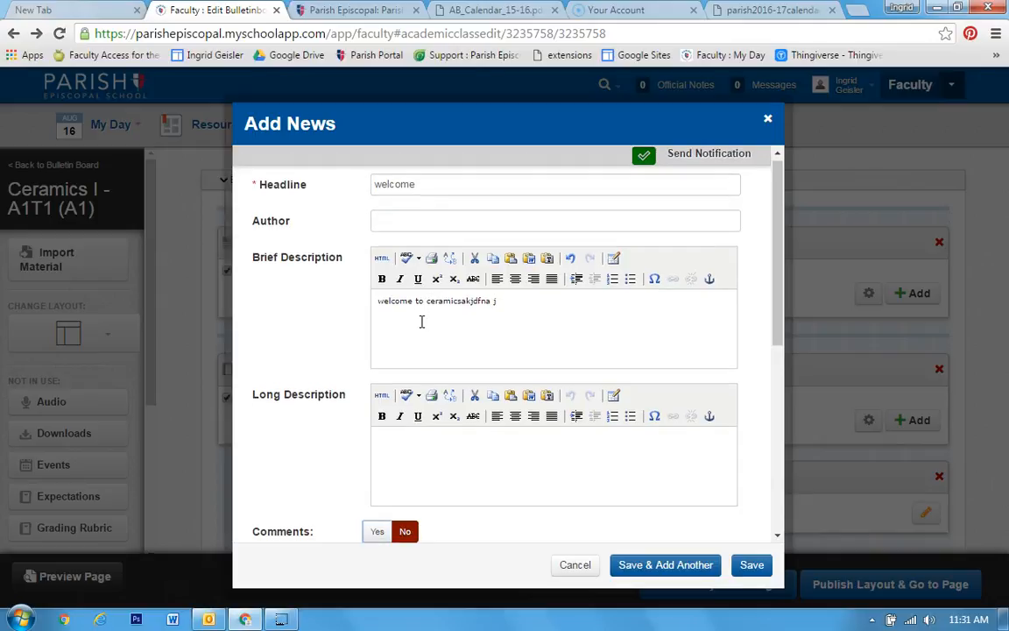
pyautogui.click(391, 433)
pyautogui.write('ajksdf akj;aldfh;a lk')
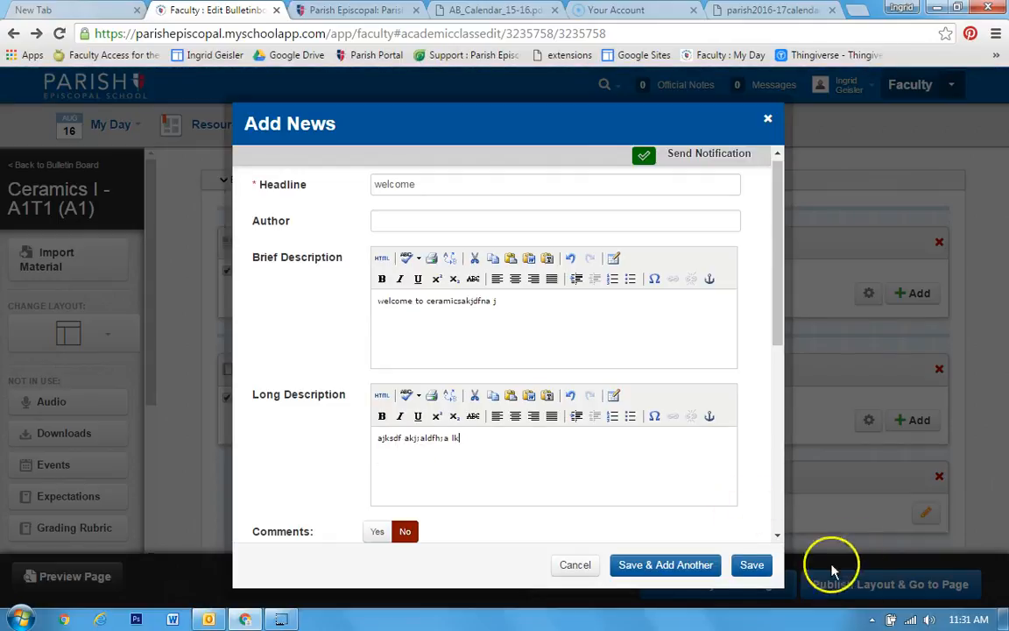
pyautogui.click(751, 565)
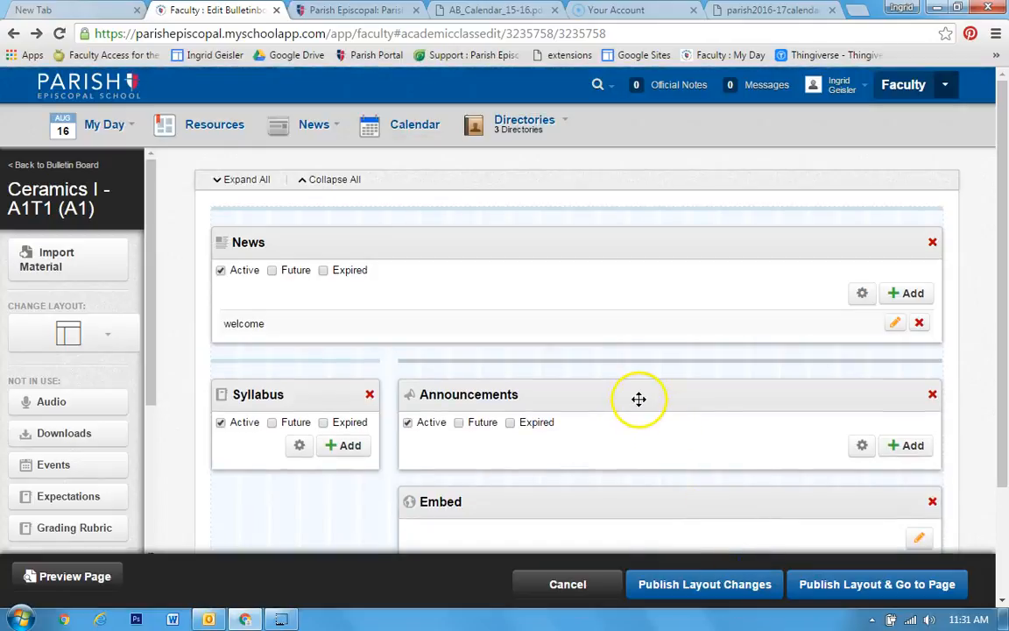
pyautogui.scroll(-2, 639, 398)
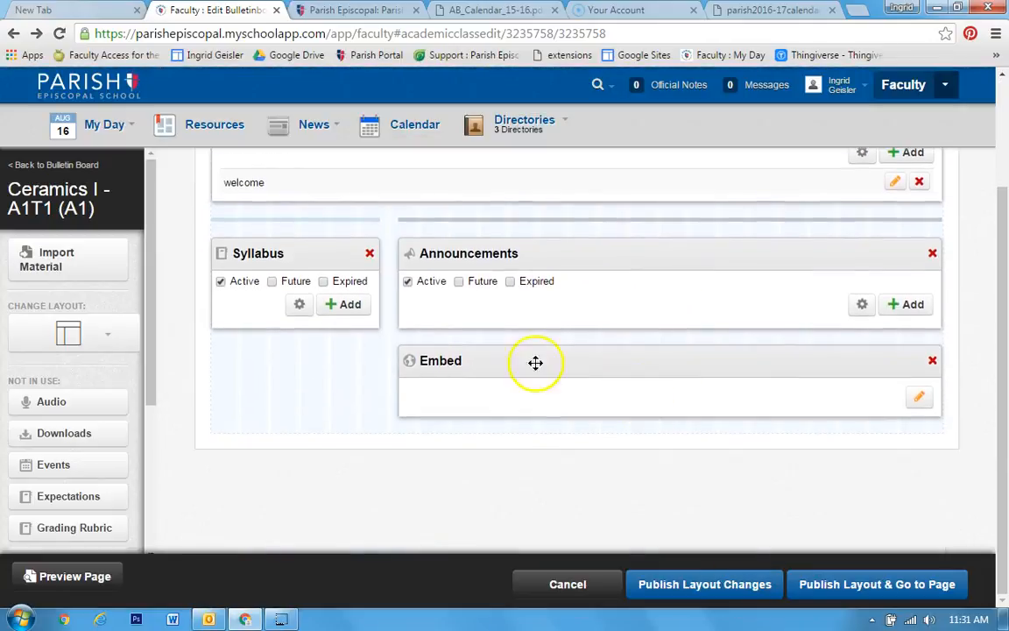
# Add and save a Syllabus item titled "syllabus" with the desktop file MissMelinda.docx attached.
pyautogui.click(342, 306)
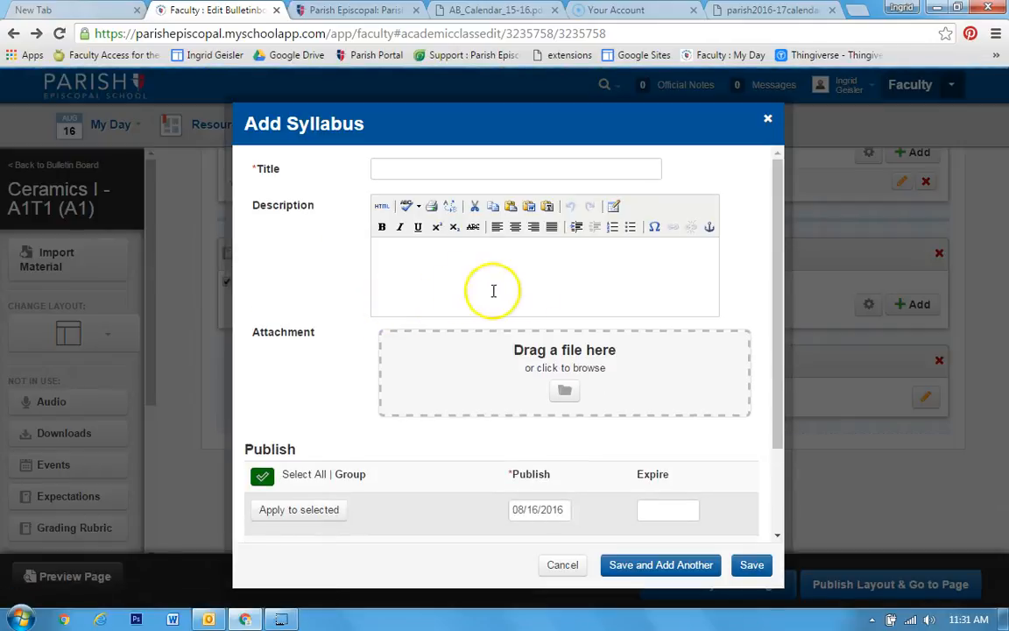
pyautogui.click(441, 175)
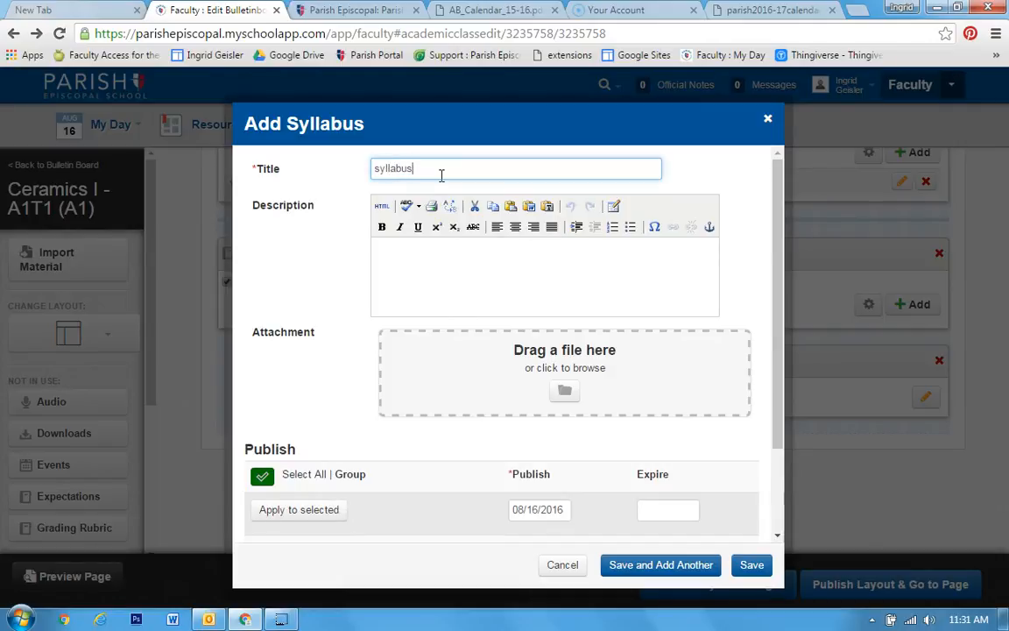
pyautogui.click(565, 389)
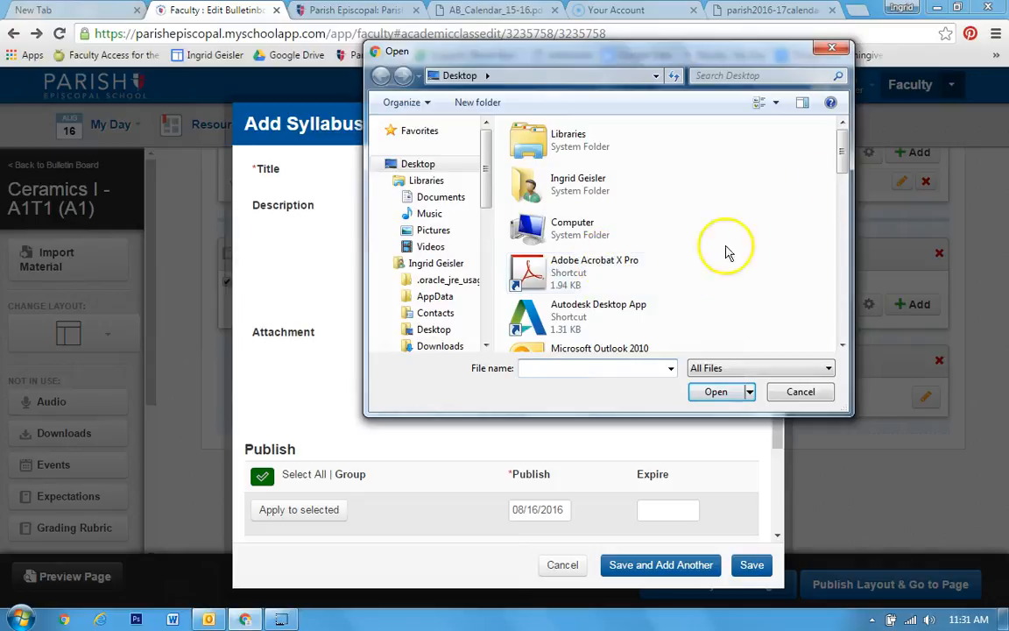
pyautogui.moveTo(848, 151); pyautogui.dragTo(843, 276)
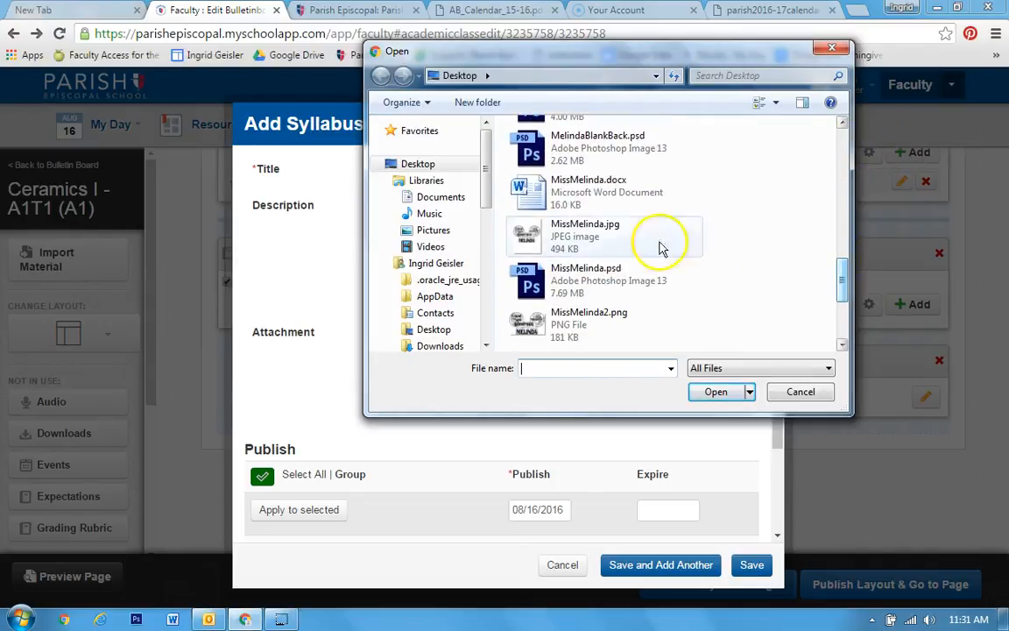
pyautogui.click(567, 194)
pyautogui.click(717, 392)
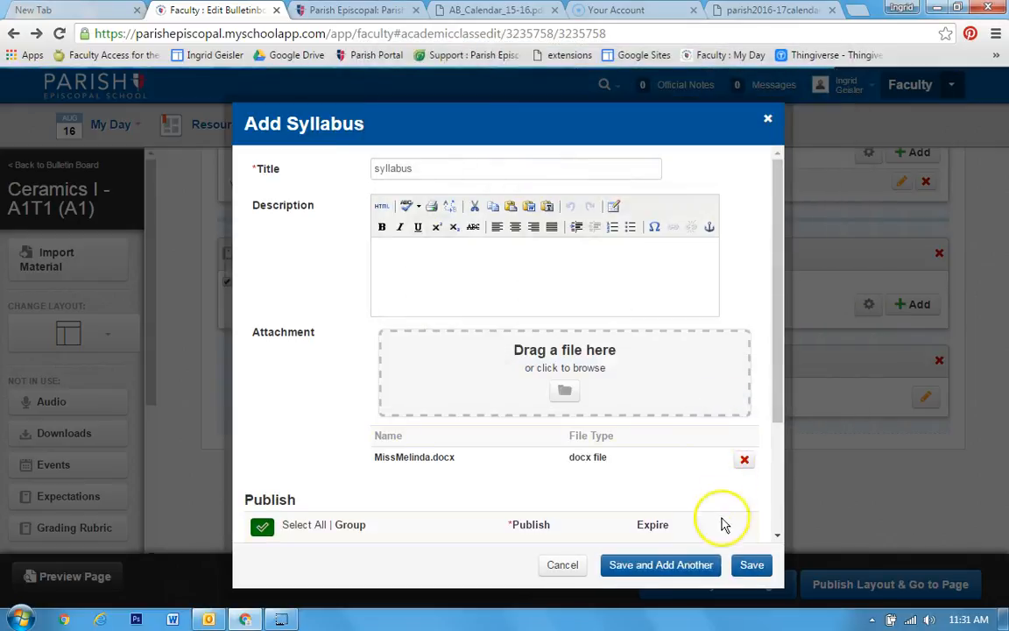
pyautogui.click(751, 566)
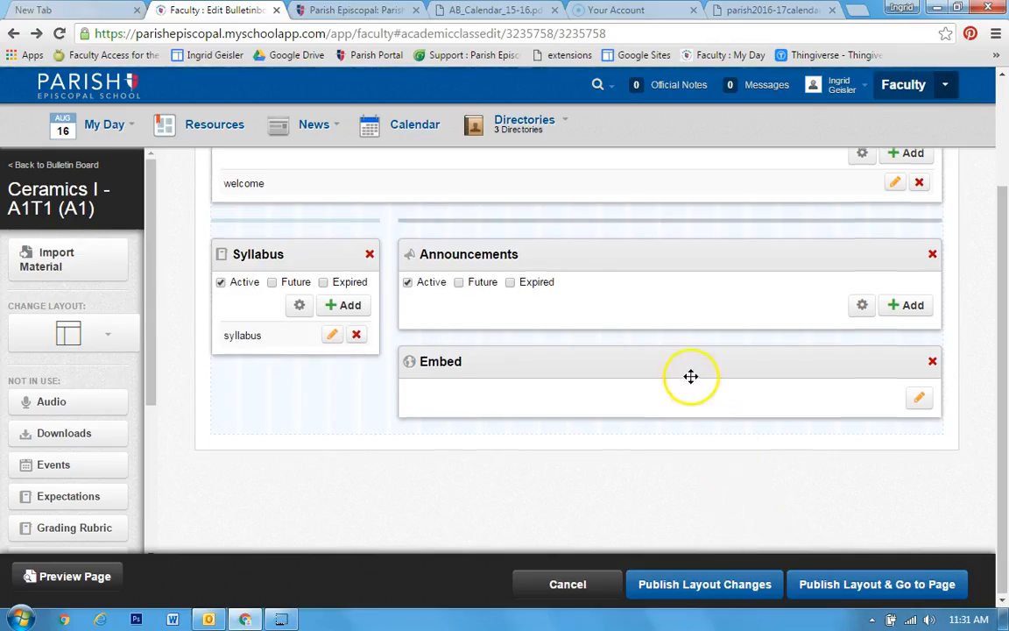
# Add and save an announcement headlined "hello" with description "bring your syllabus!" and expiry date 09/01/2016 entered, and preview the board before returning to editing.
pyautogui.scroll(1, 700, 372)
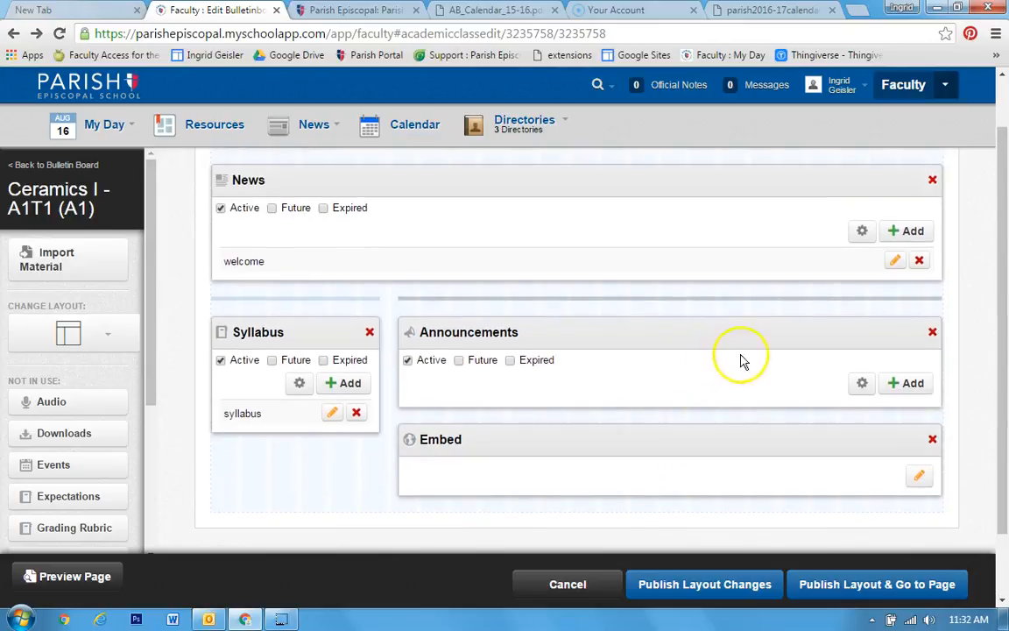
pyautogui.click(900, 388)
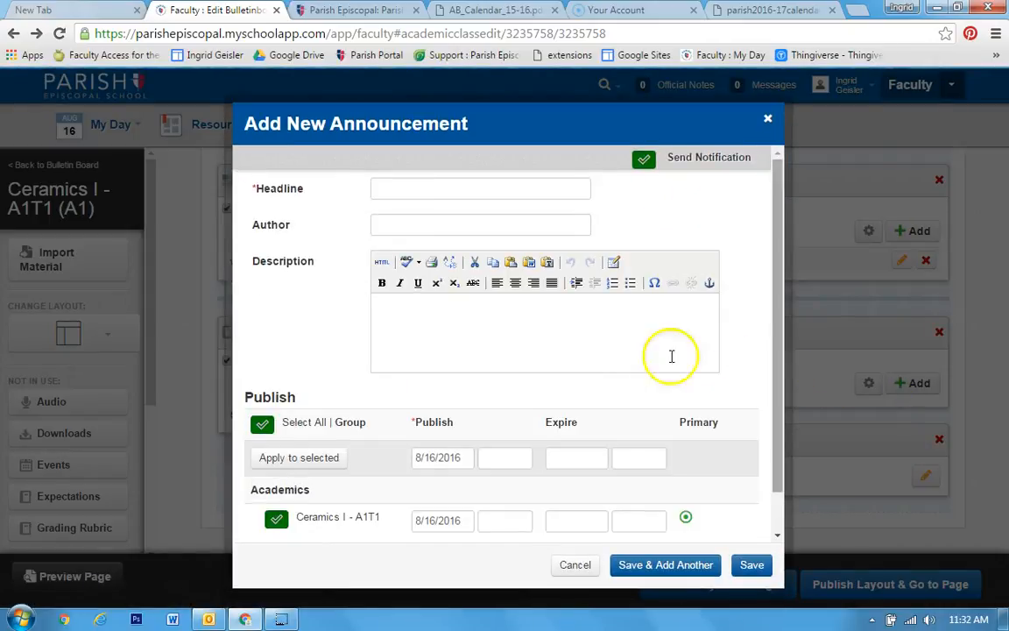
pyautogui.click(591, 457)
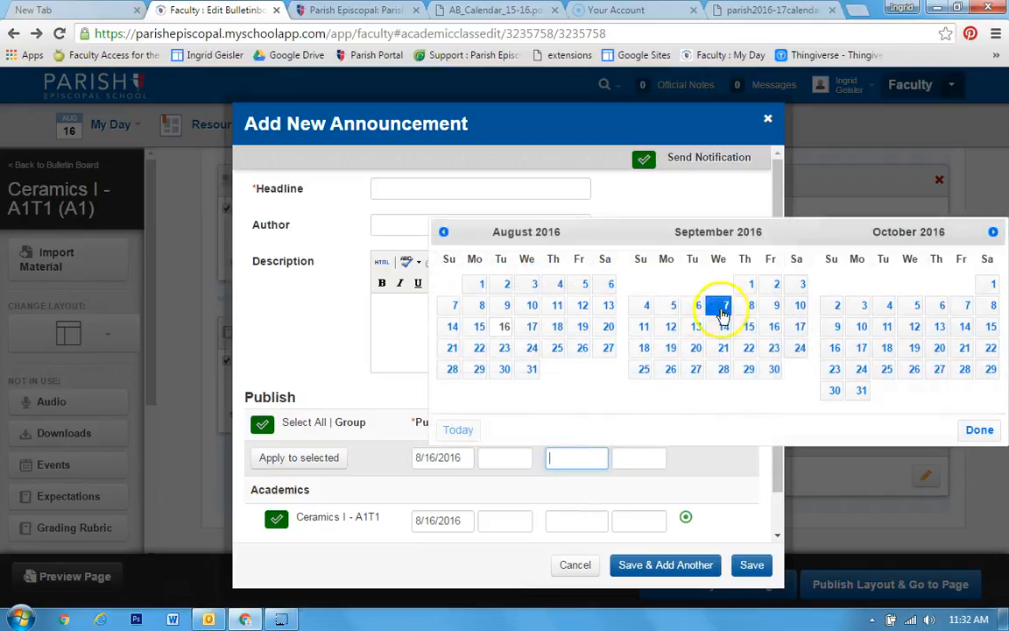
pyautogui.click(454, 186)
pyautogui.click(455, 185)
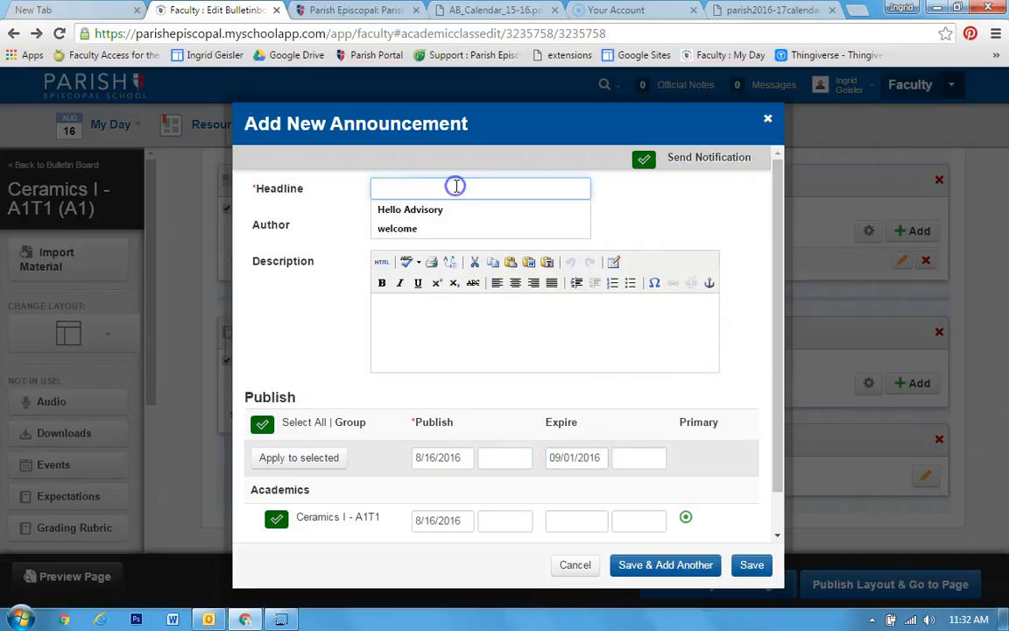
pyautogui.write('hello')
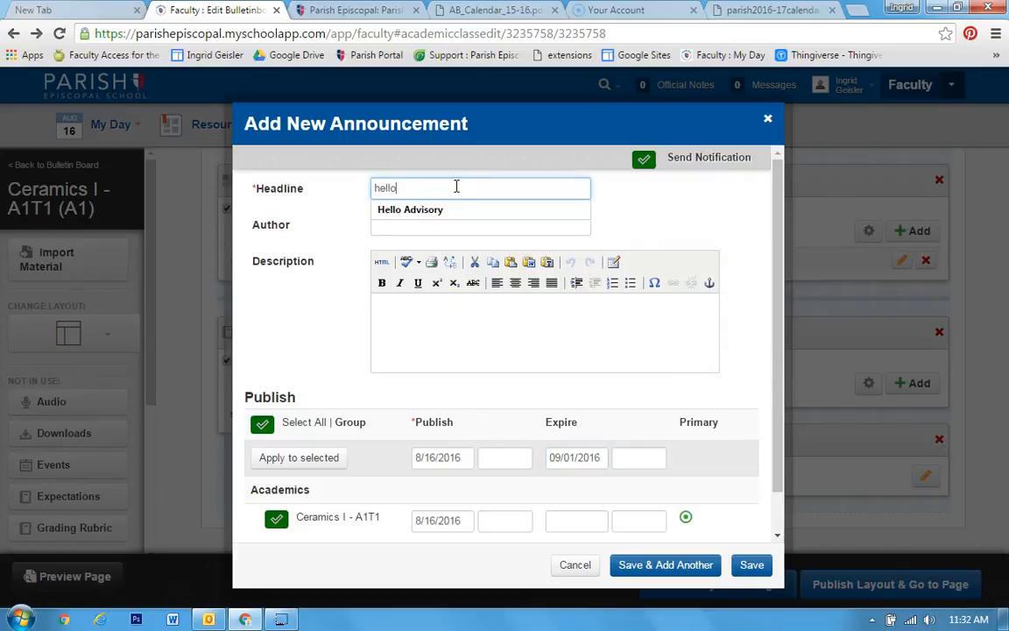
pyautogui.click(459, 314)
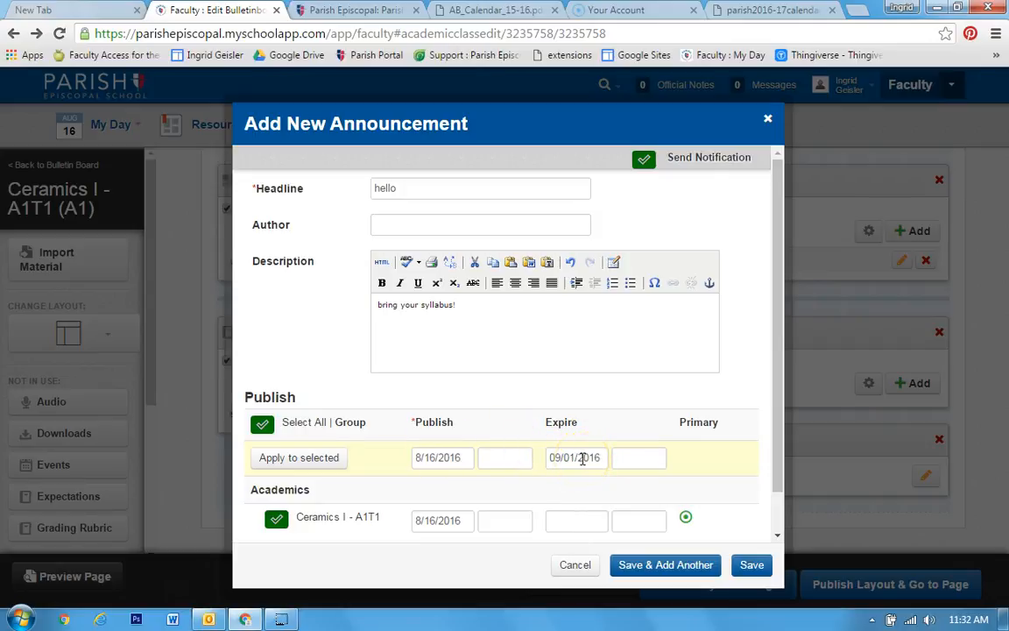
pyautogui.scroll(-2, 582, 457)
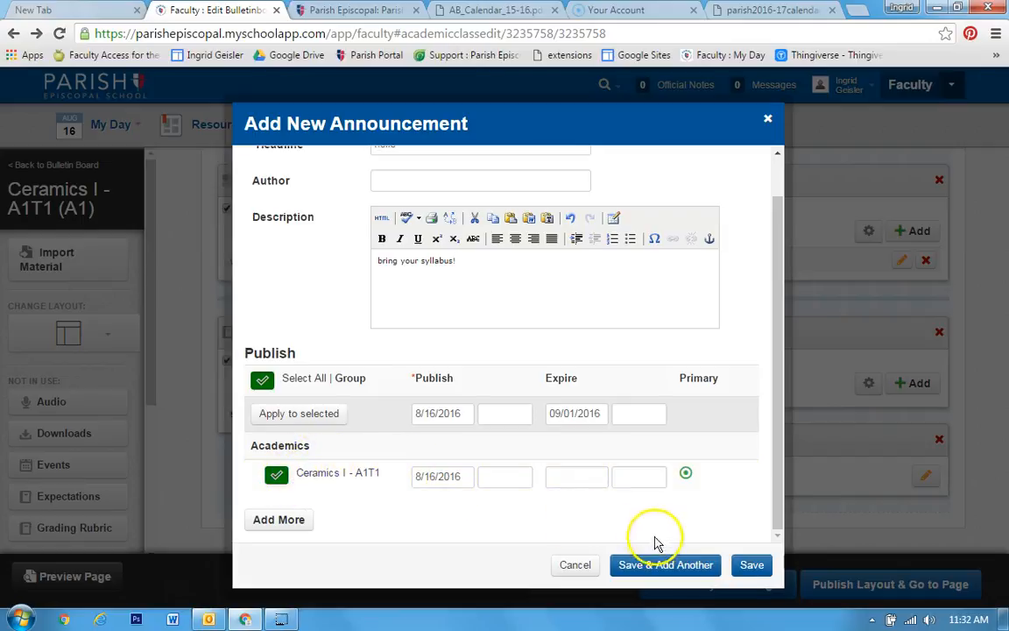
pyautogui.click(750, 565)
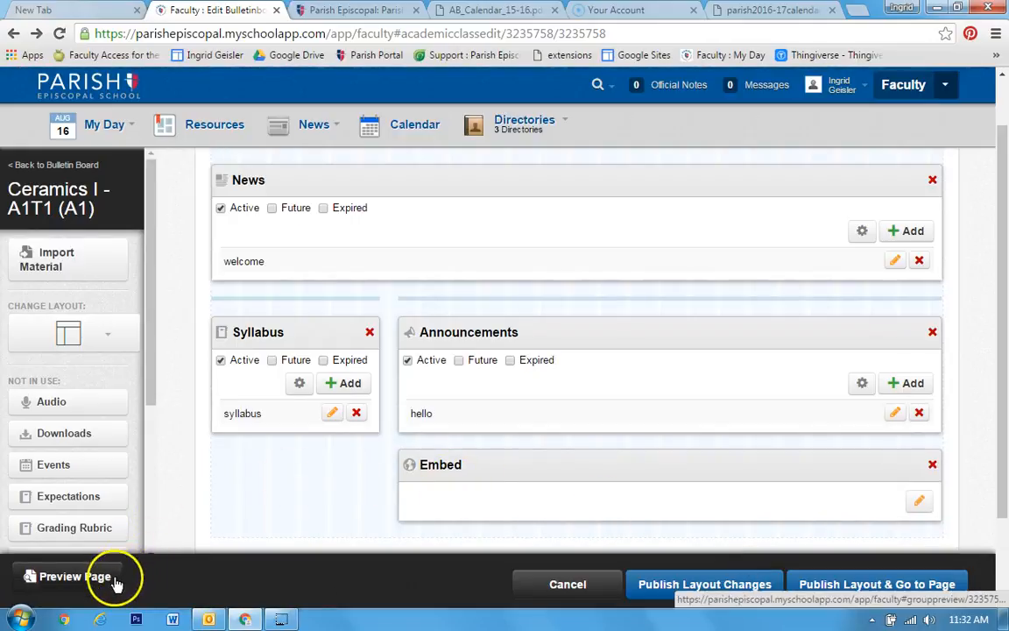
pyautogui.click(114, 575)
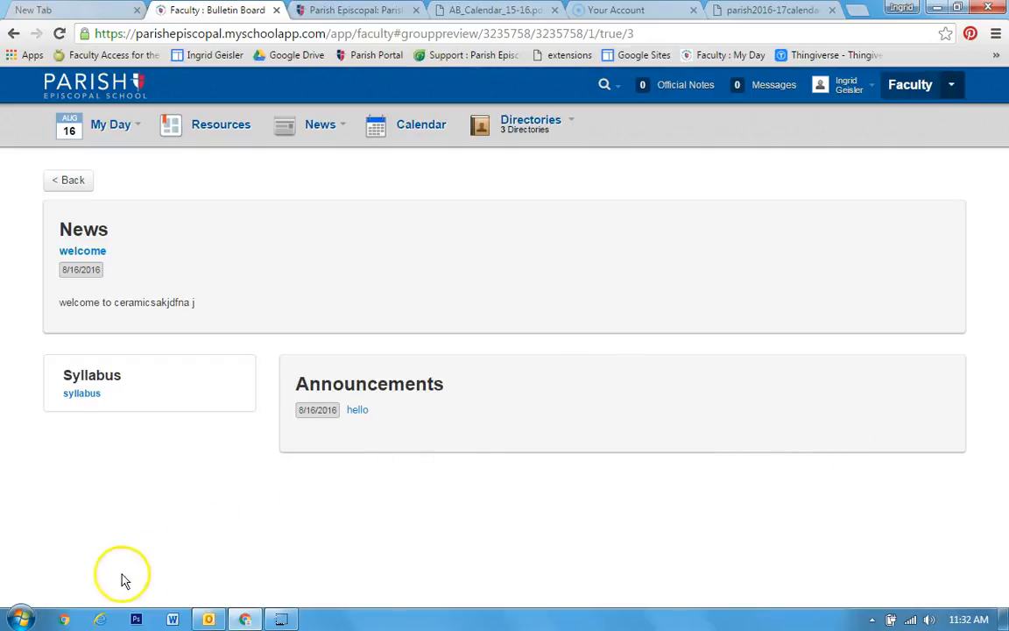
pyautogui.click(70, 180)
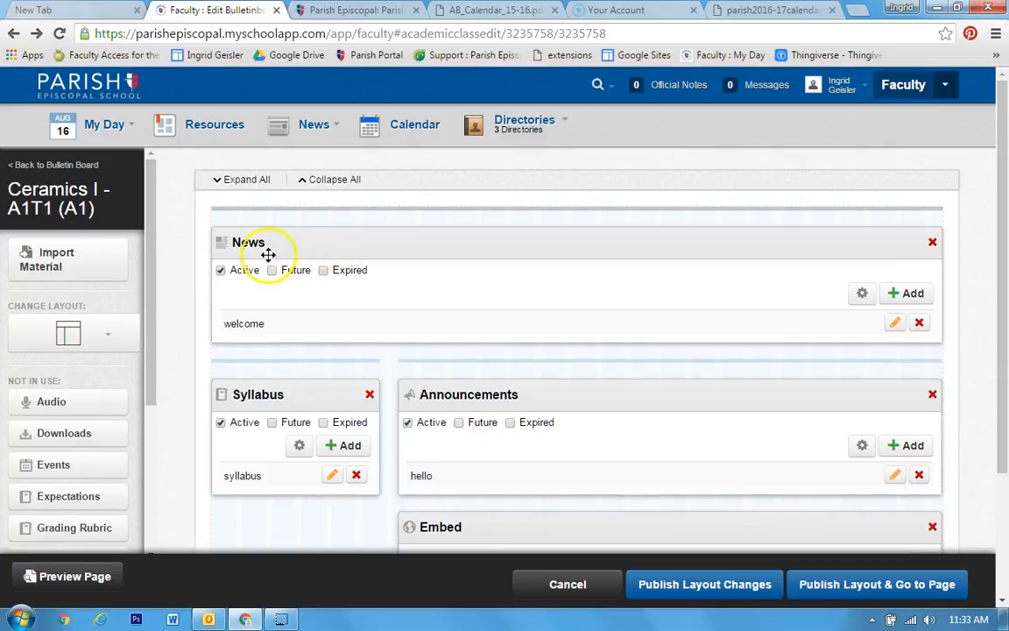
# Set the News block's header text to "Welcome", save it, and preview the renamed heading before returning to editing.
pyautogui.click(862, 296)
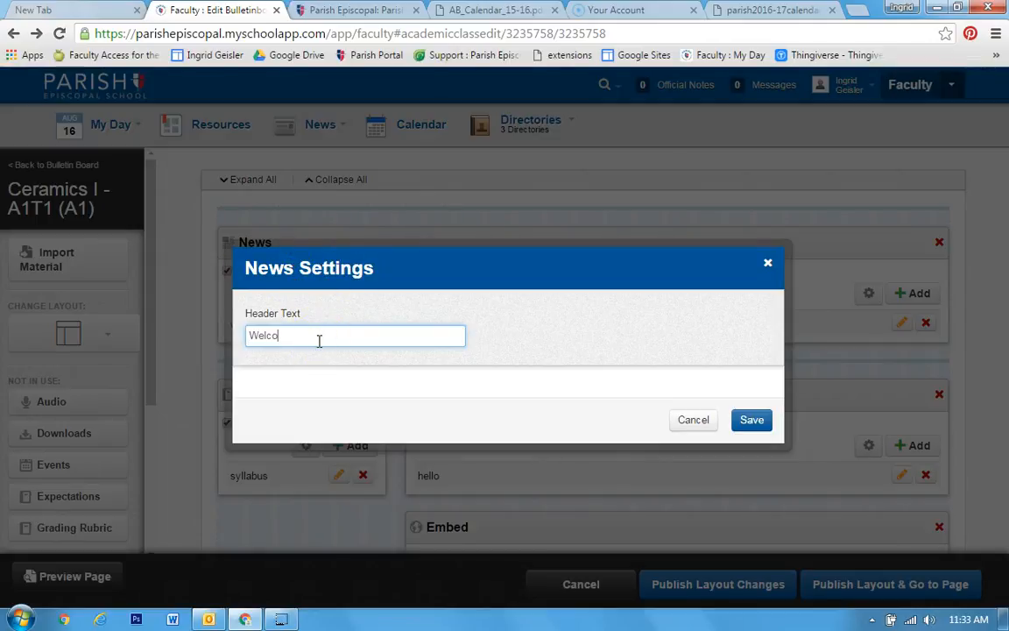
pyautogui.click(755, 423)
pyautogui.click(61, 576)
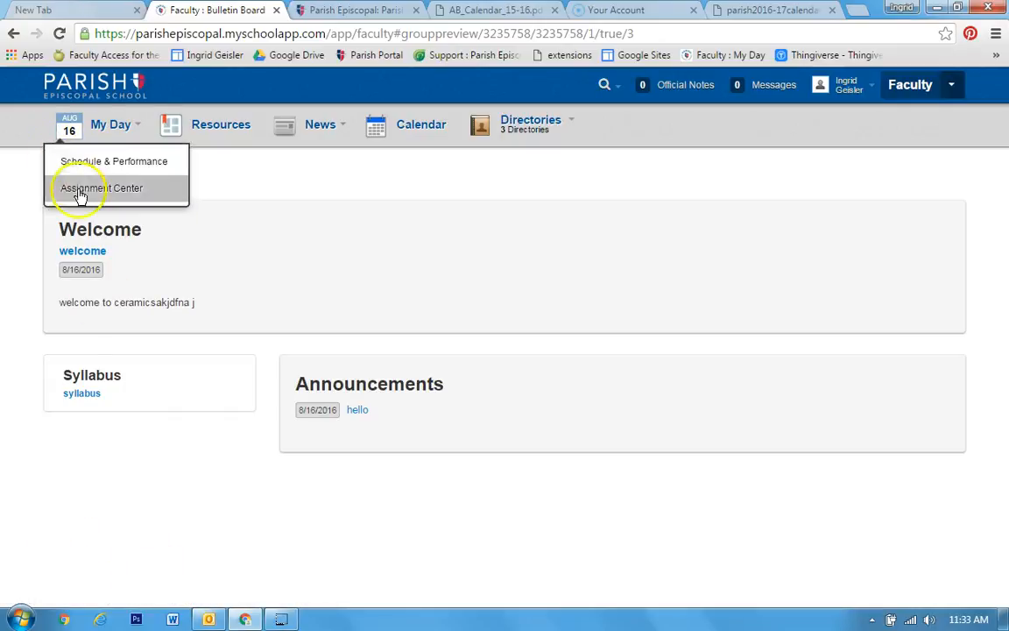
pyautogui.click(72, 181)
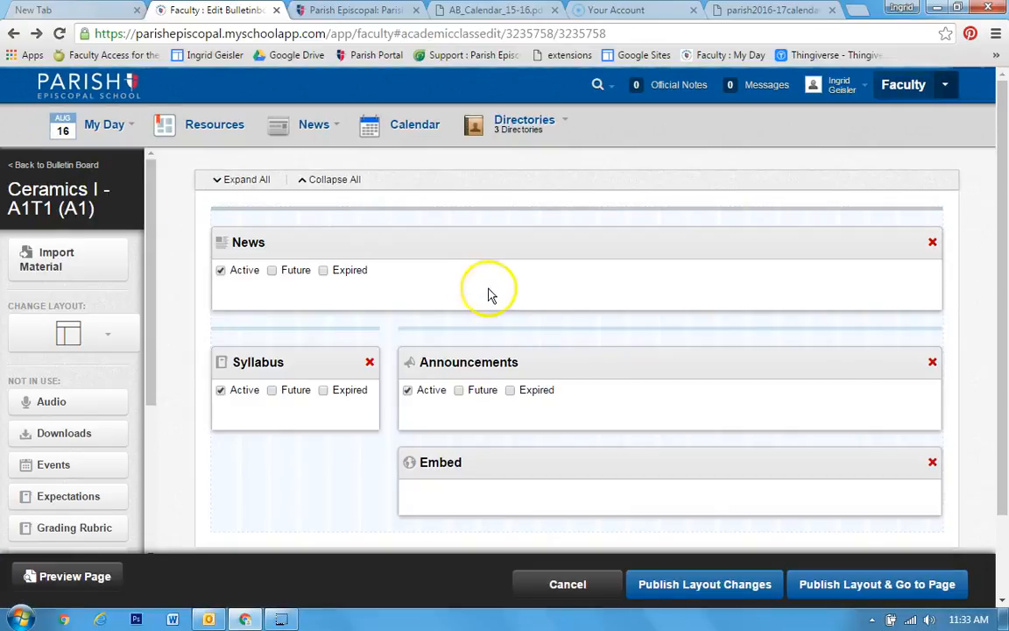
# Add a Text block below the Embed block in the wide column of the bulletin board.
pyautogui.scroll(-3, 655, 420)
pyautogui.moveTo(149, 343); pyautogui.dragTo(144, 496)
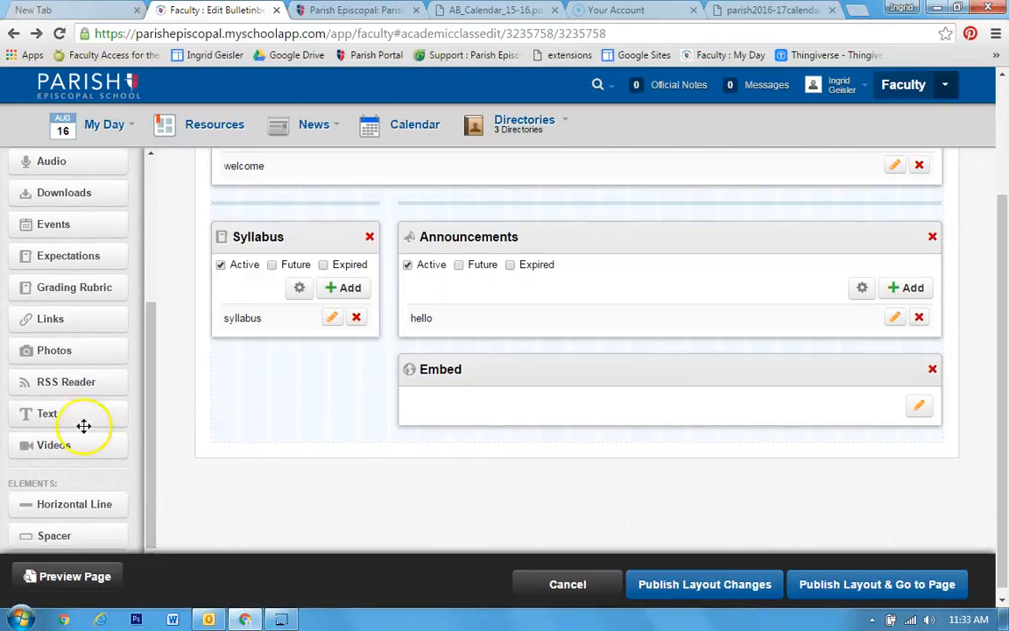
pyautogui.moveTo(71, 416); pyautogui.dragTo(523, 461)
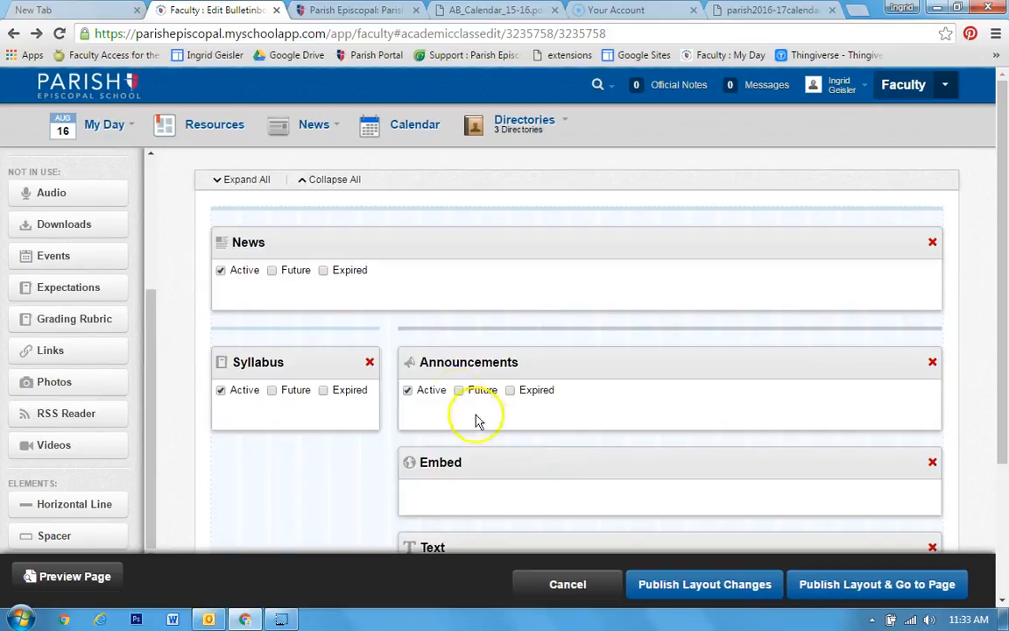
# Edit the new Text block, entering the description "a;lksdjf;aklj" and the text "sdfgs f".
pyautogui.scroll(-3, 480, 428)
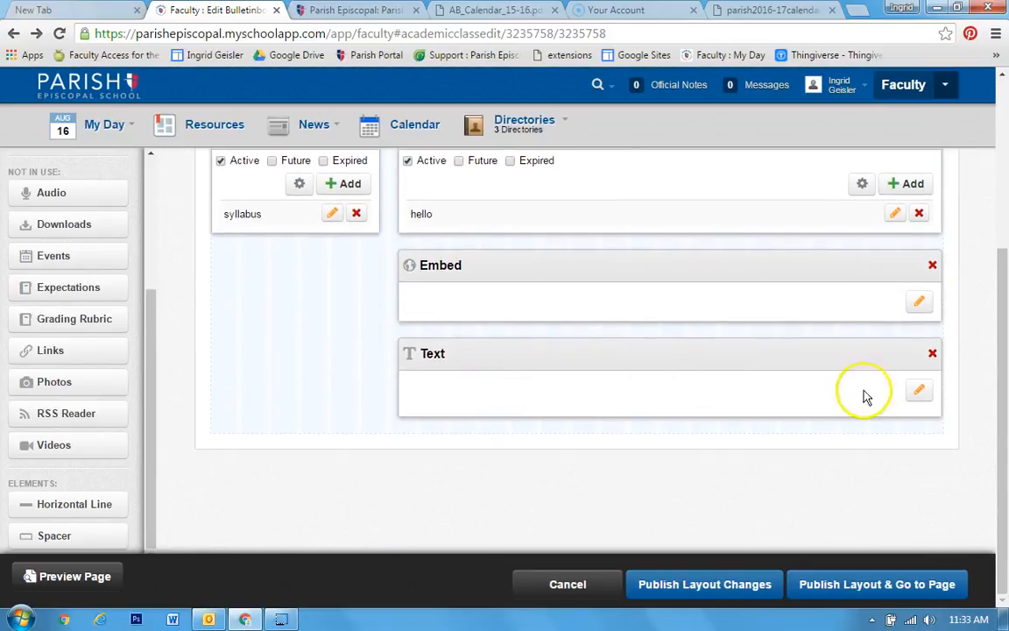
pyautogui.click(919, 393)
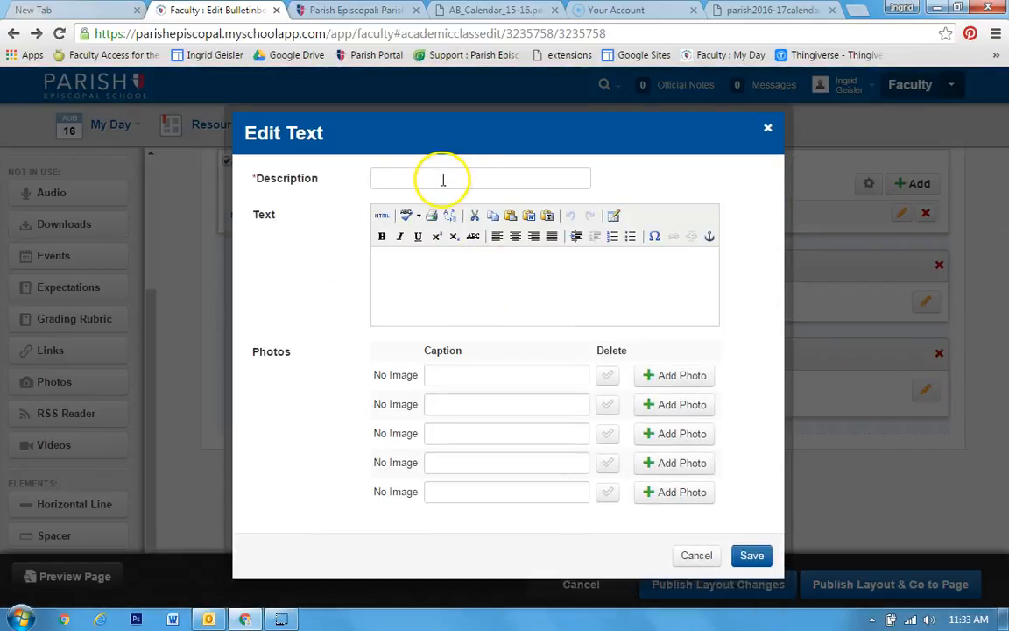
pyautogui.click(440, 179)
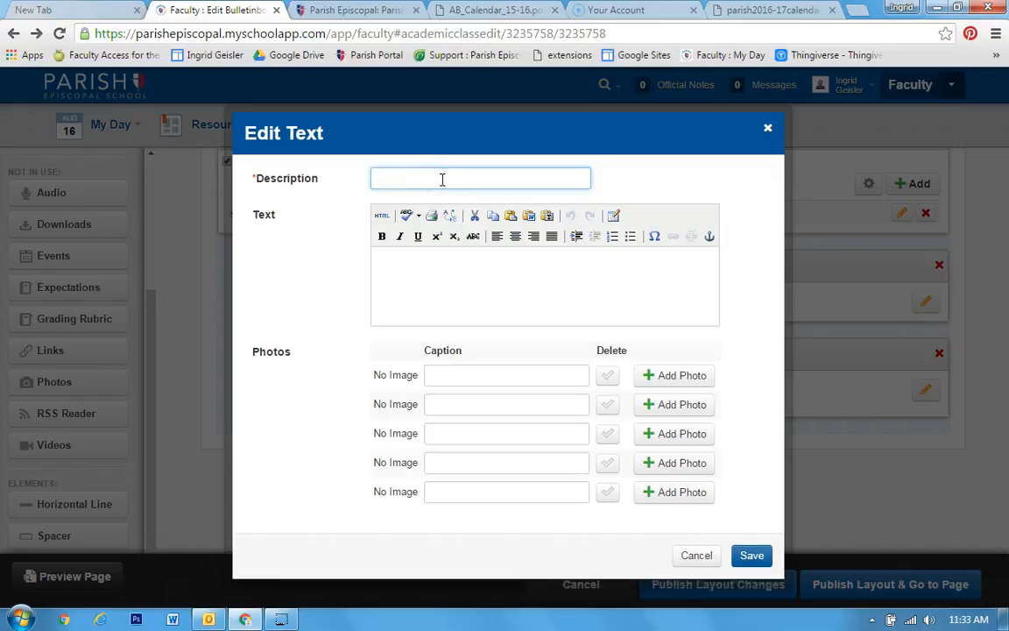
pyautogui.click(442, 266)
pyautogui.write('sdfgs f')
# Add MissMelinda.jpg from the desktop as the Text block's first photo and save the block.
pyautogui.click(656, 375)
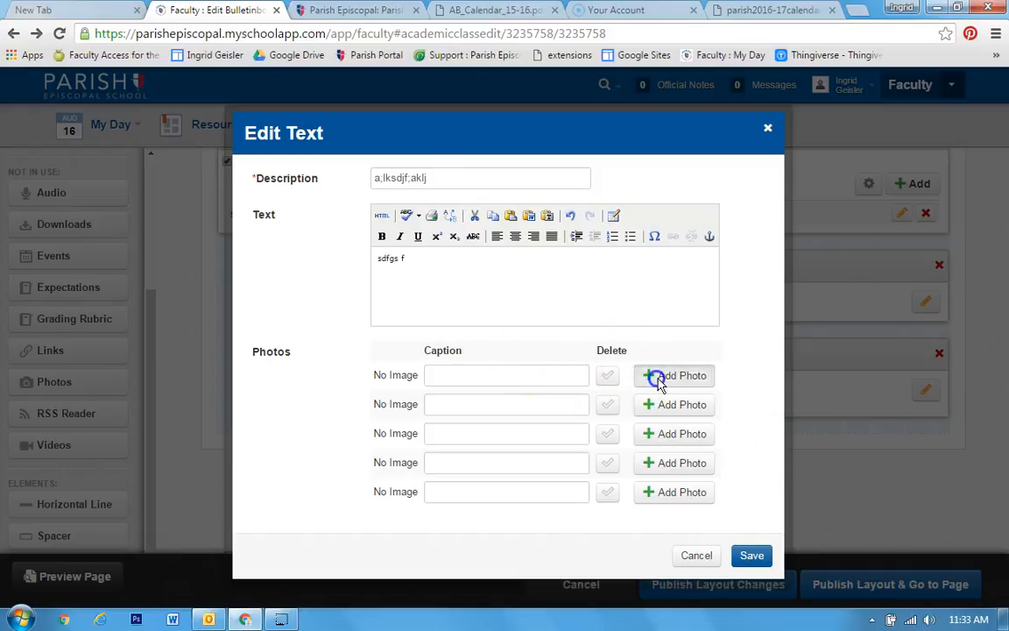
pyautogui.moveTo(841, 151)
pyautogui.mouseDown()
pyautogui.moveTo(867, 334)
pyautogui.moveTo(876, 294)
pyautogui.mouseUp()
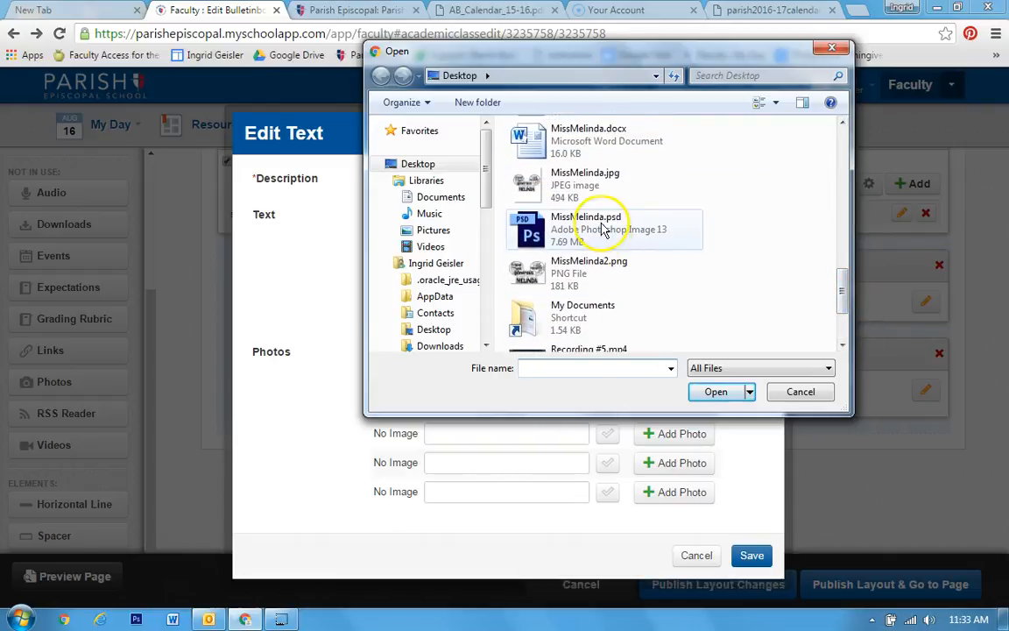
pyautogui.click(588, 176)
pyautogui.click(716, 392)
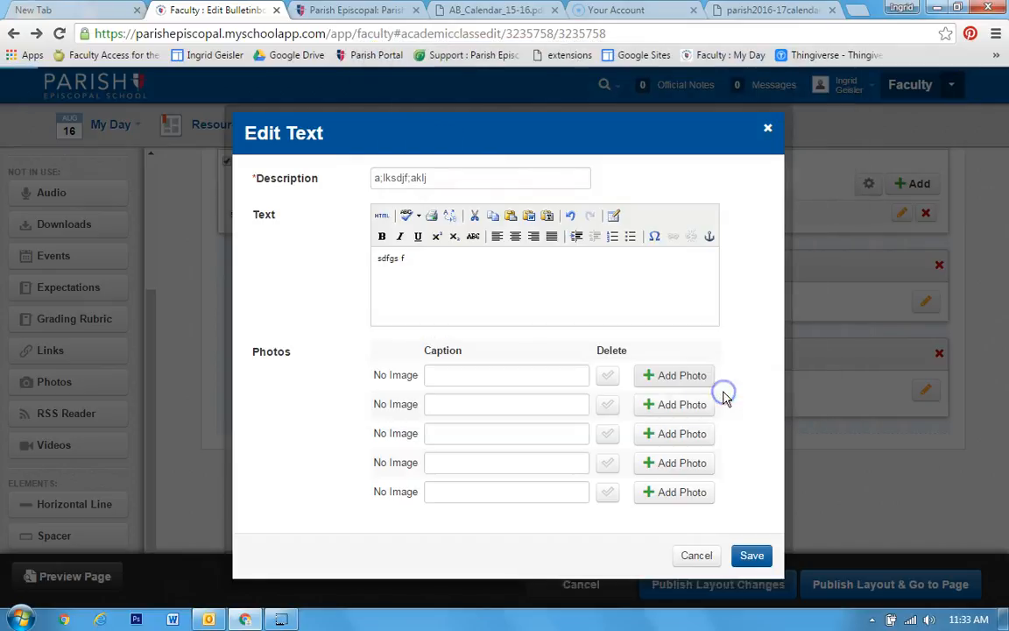
pyautogui.click(753, 555)
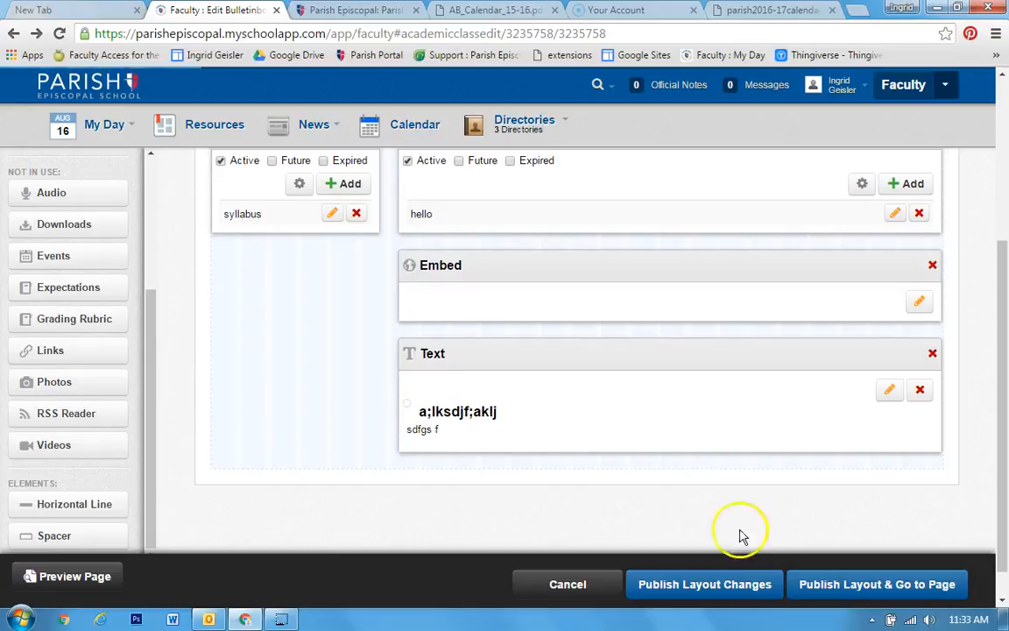
# Preview the bulletin board to check the Text block and its photo, and return to editing.
pyautogui.click(103, 577)
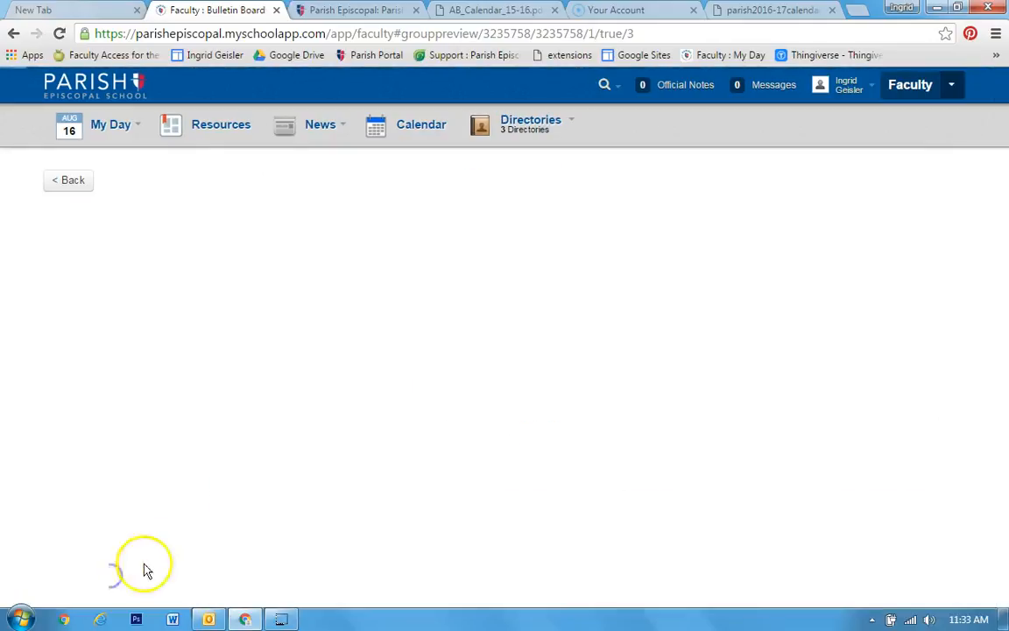
pyautogui.scroll(-1, 720, 314)
pyautogui.scroll(1, 722, 314)
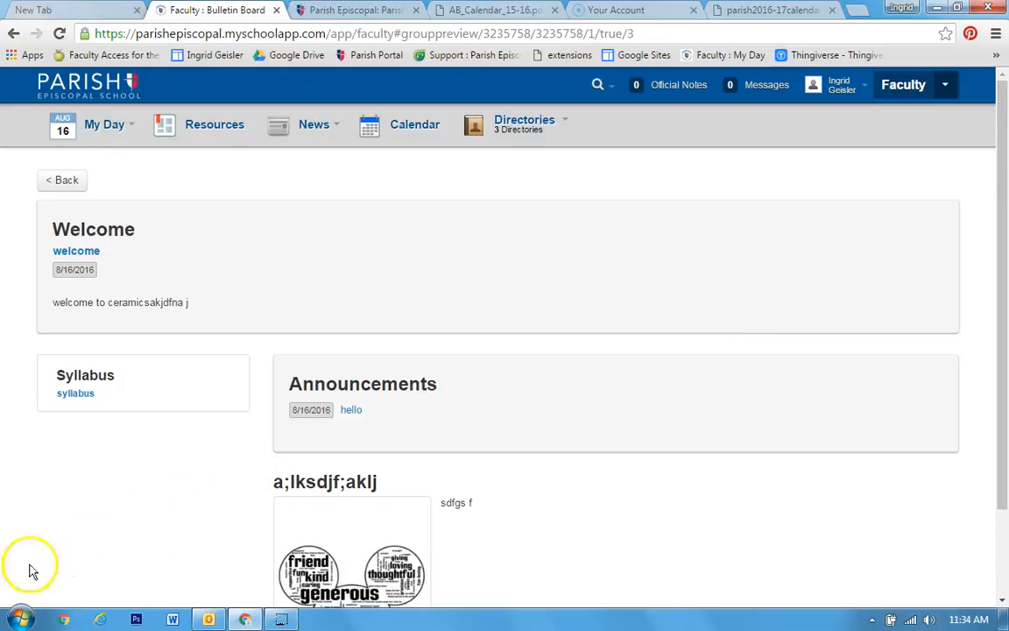
pyautogui.click(66, 182)
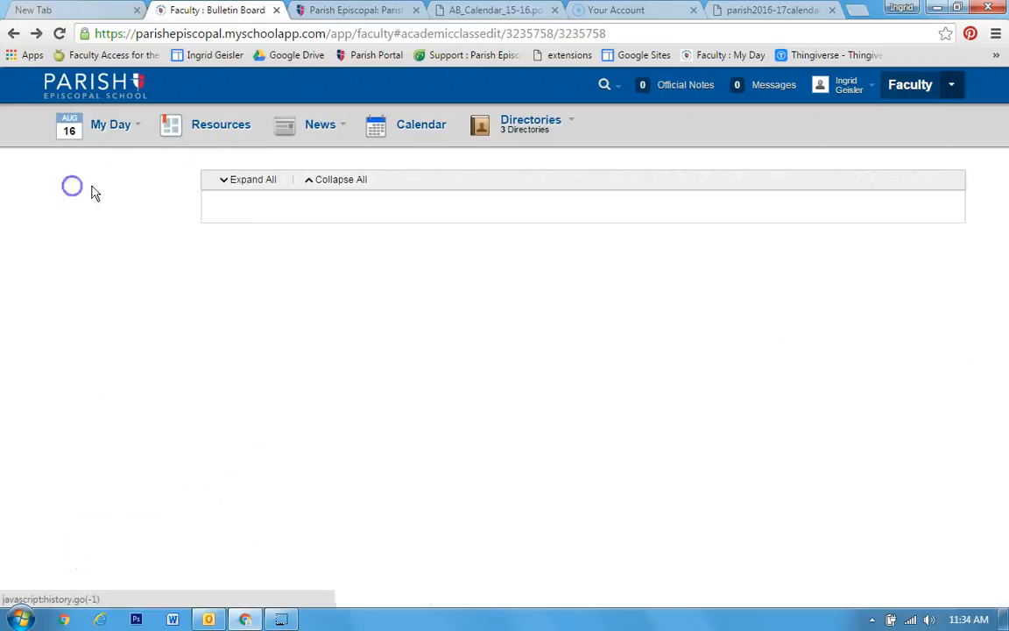
# Review the arranged content blocks and publish the layout changes while staying on the editing page.
pyautogui.moveTo(144, 363); pyautogui.dragTo(131, 518)
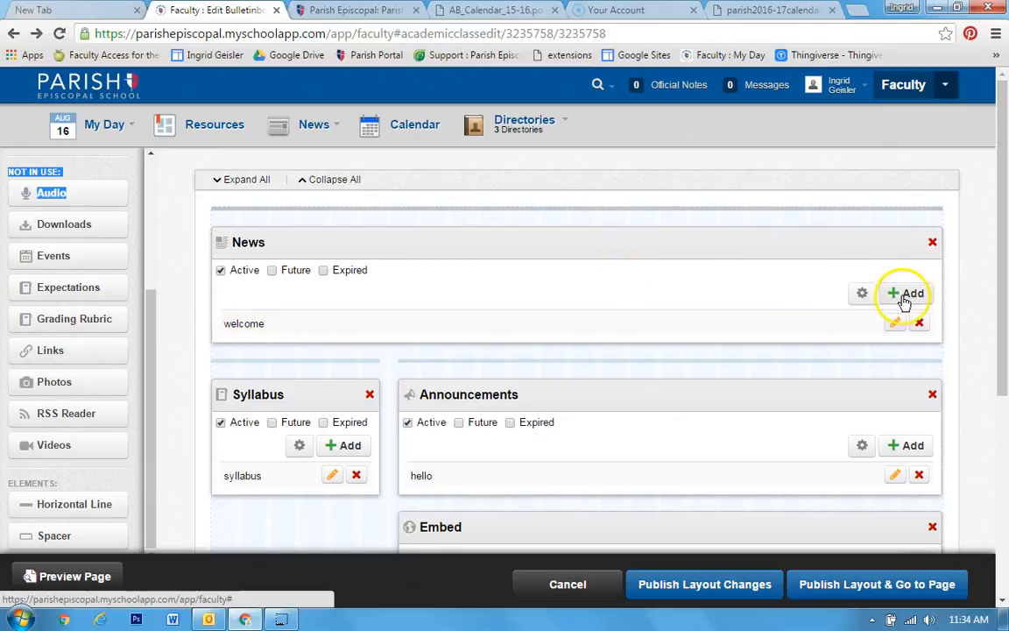
pyautogui.moveTo(1005, 198); pyautogui.dragTo(1002, 293)
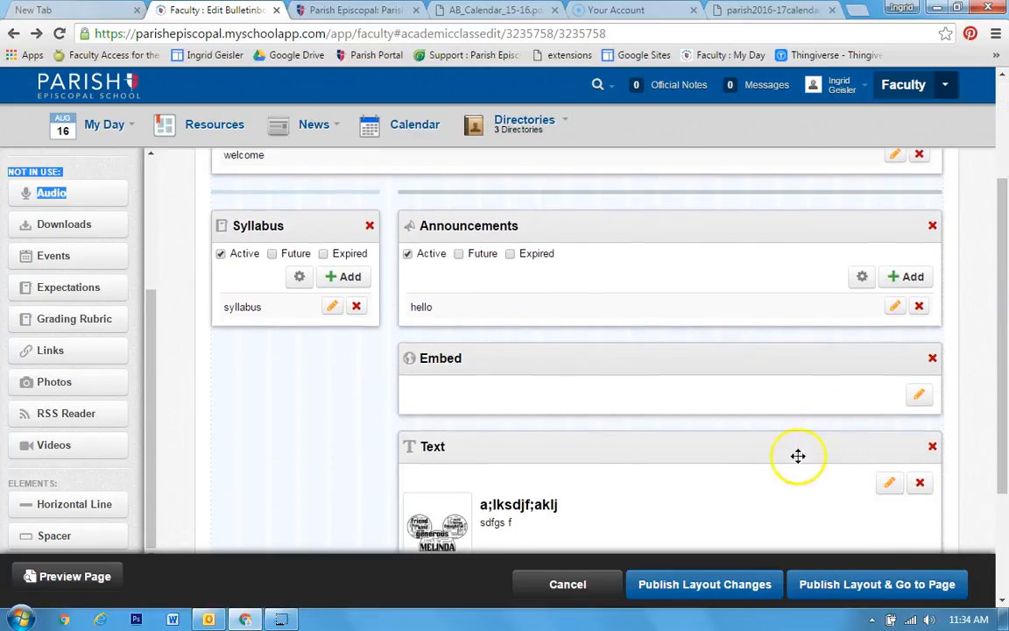
pyautogui.click(731, 595)
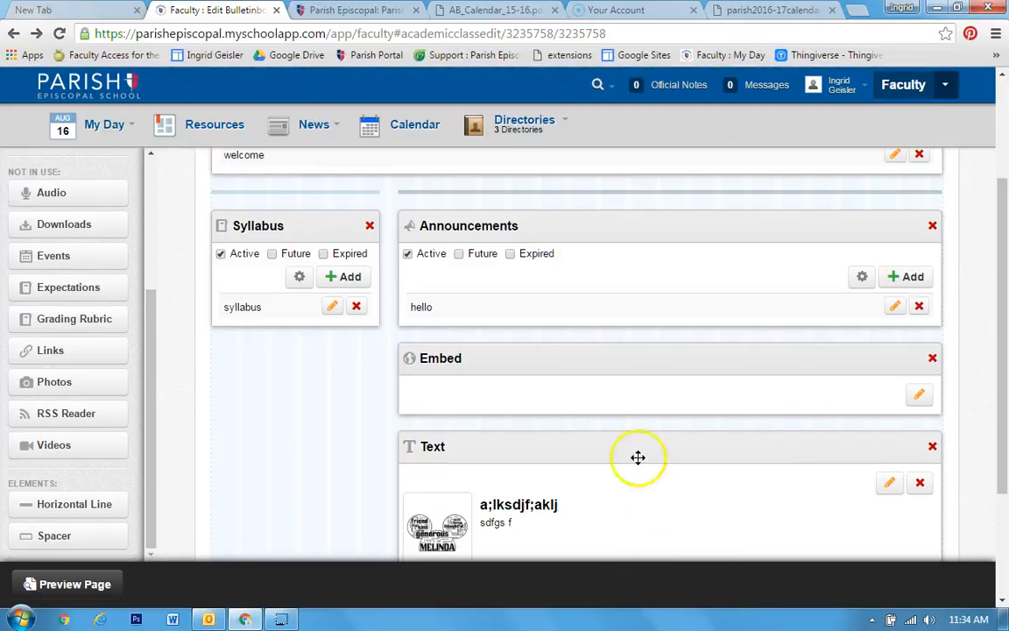